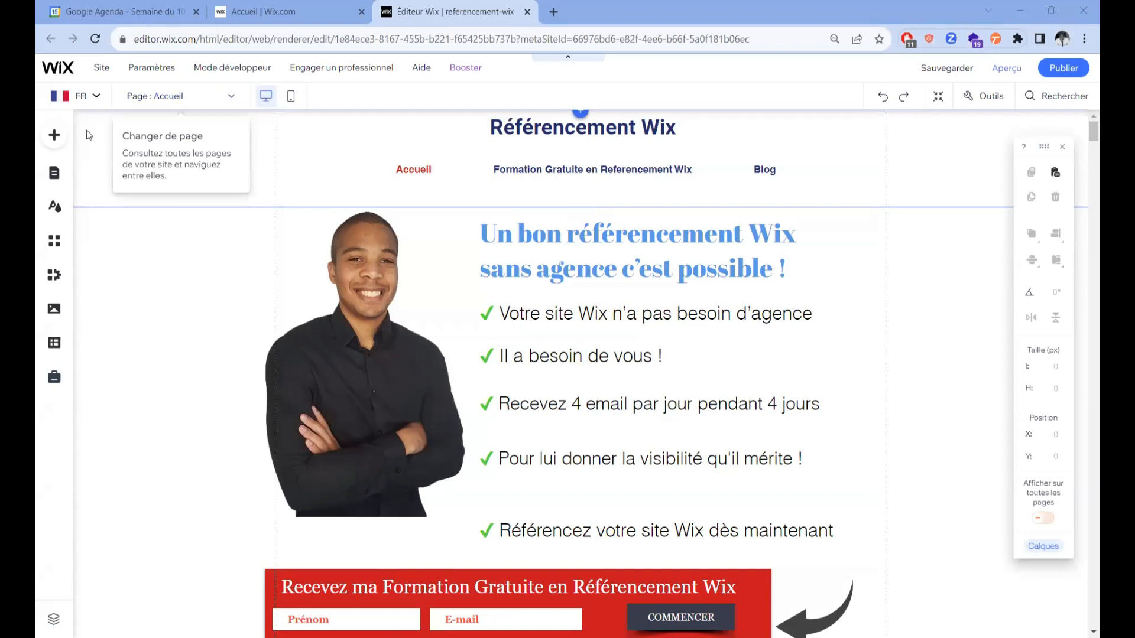
Step: Add a landing page to the site from the first "Bientôt disponible" template, keeping the name "Page d'atterrissage"
click(231, 96)
click(54, 135)
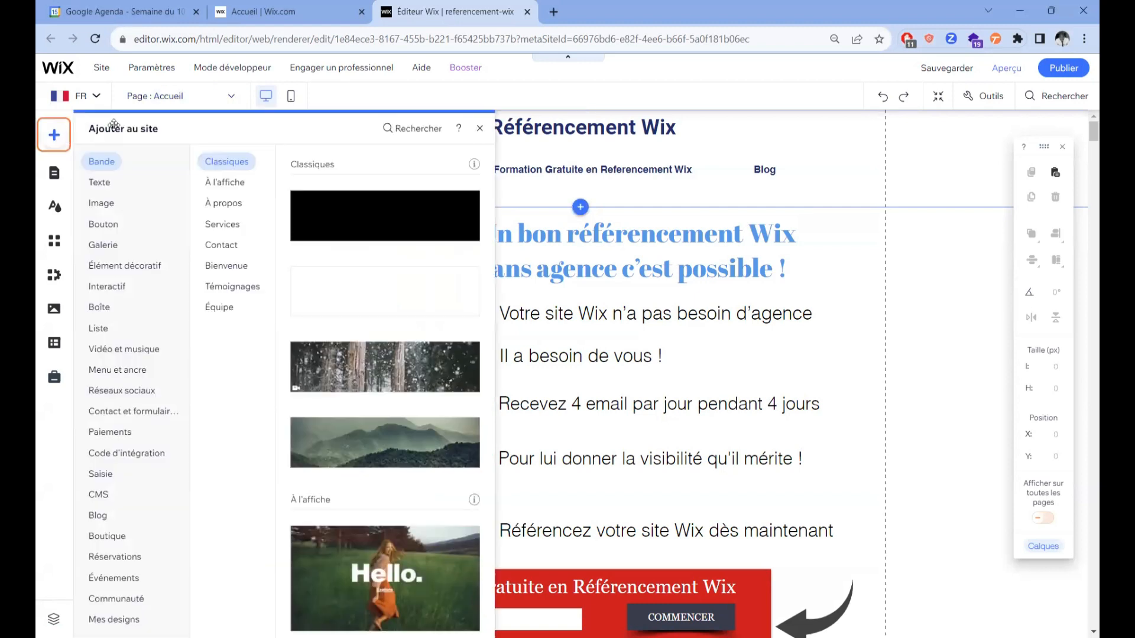
click(231, 96)
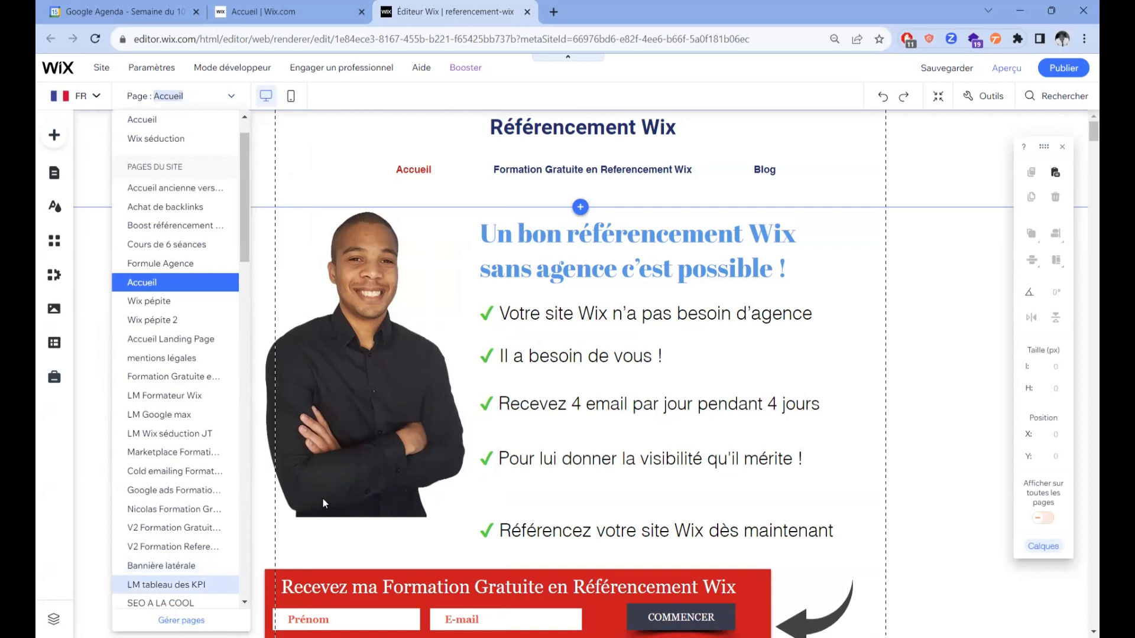
click(182, 620)
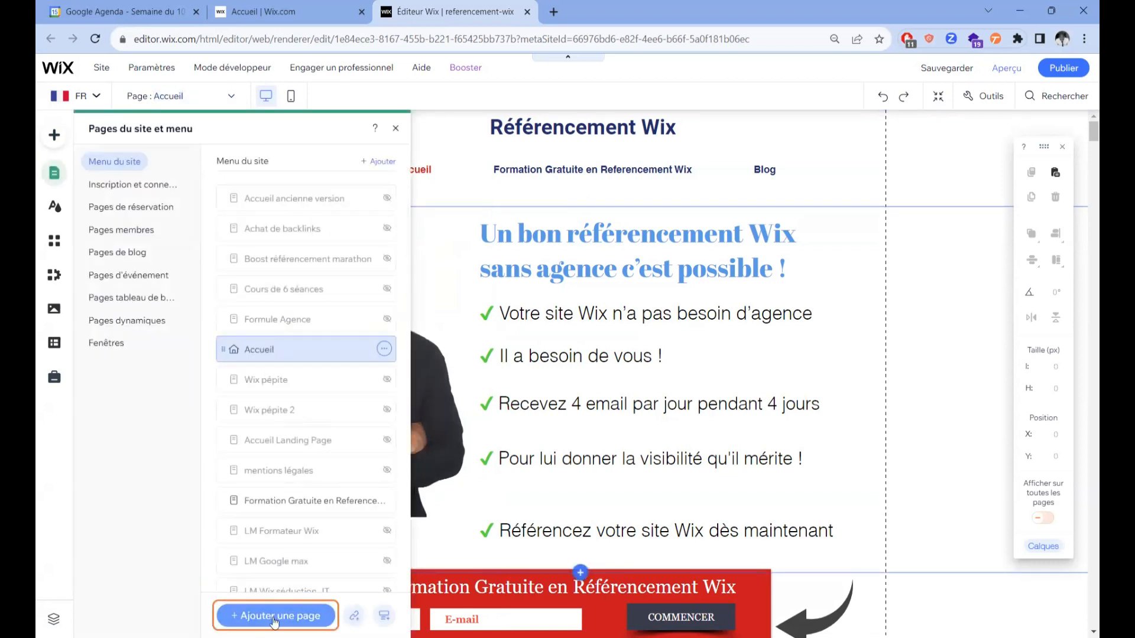
click(273, 617)
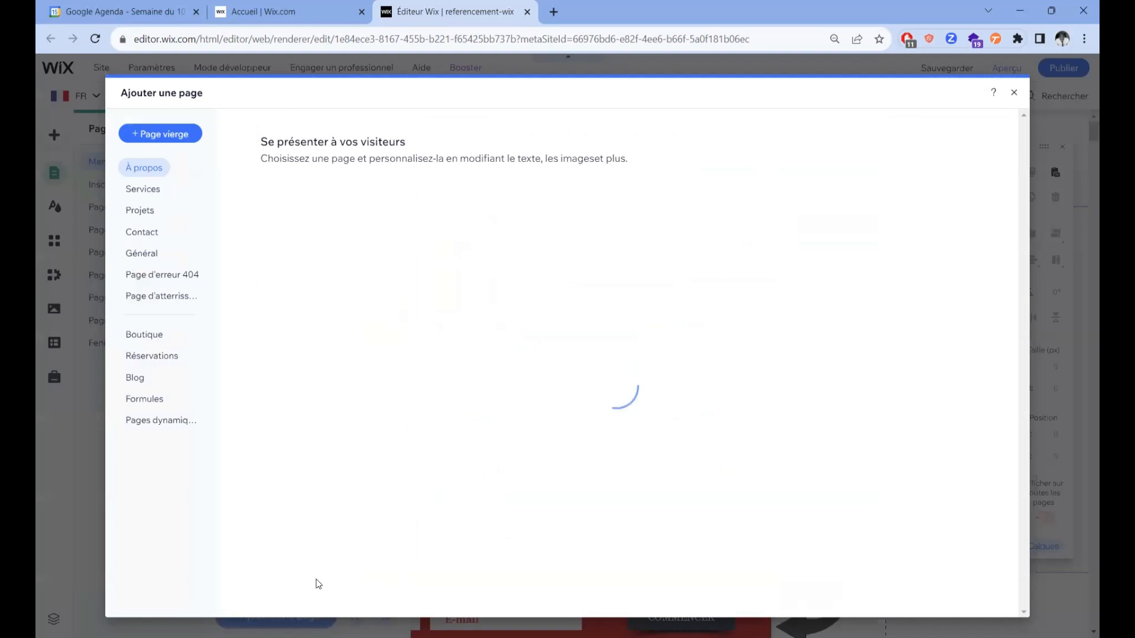
click(166, 297)
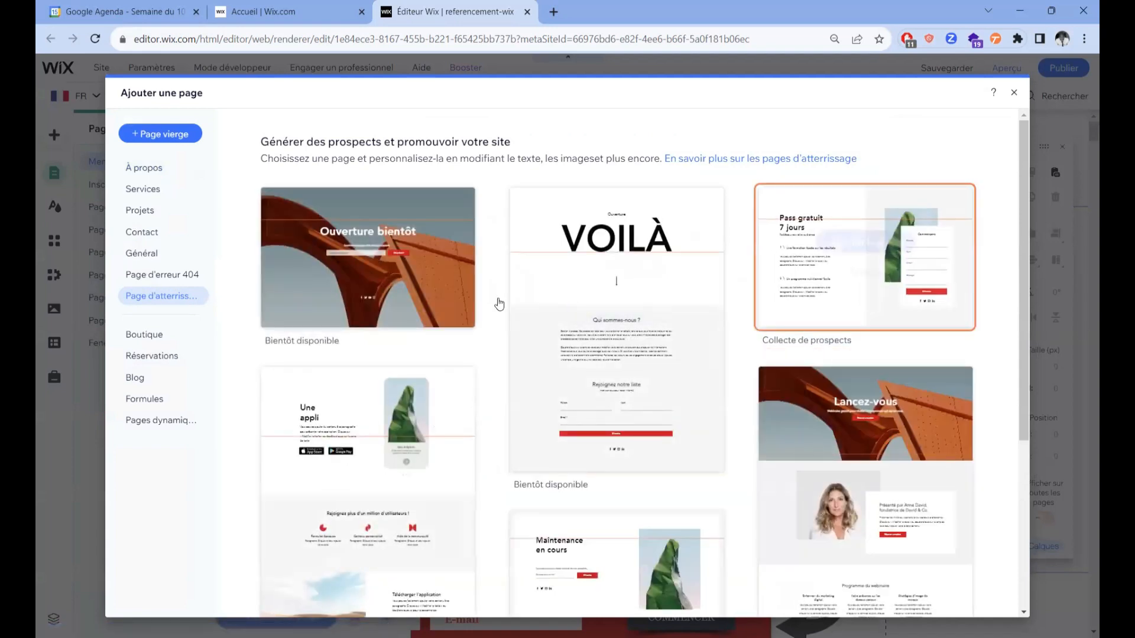
mouse_move(371, 302)
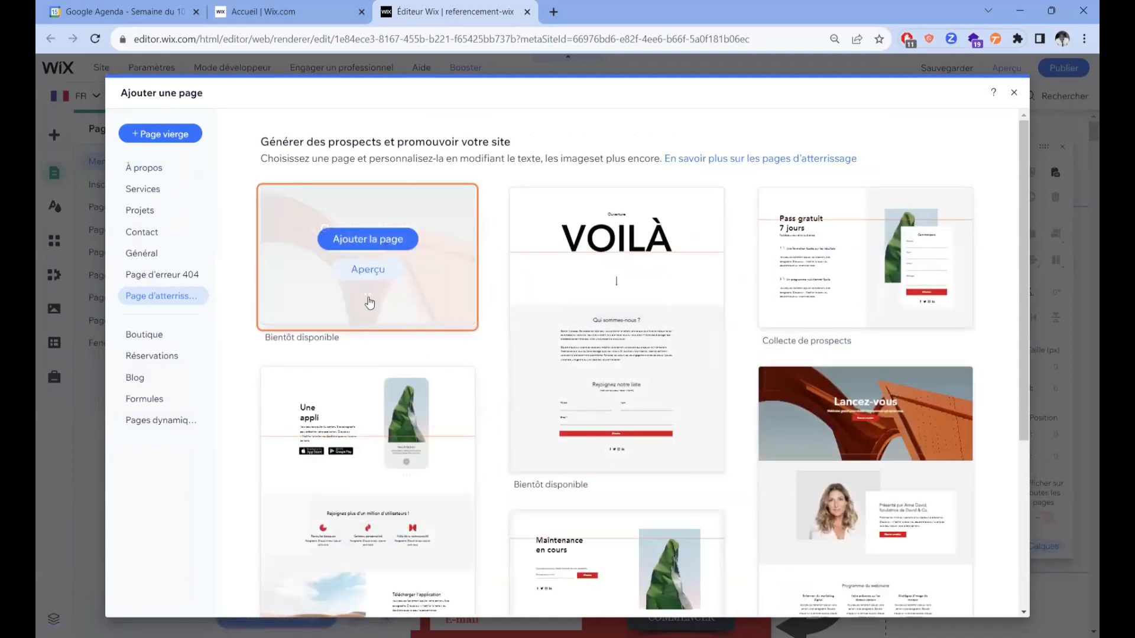
click(399, 241)
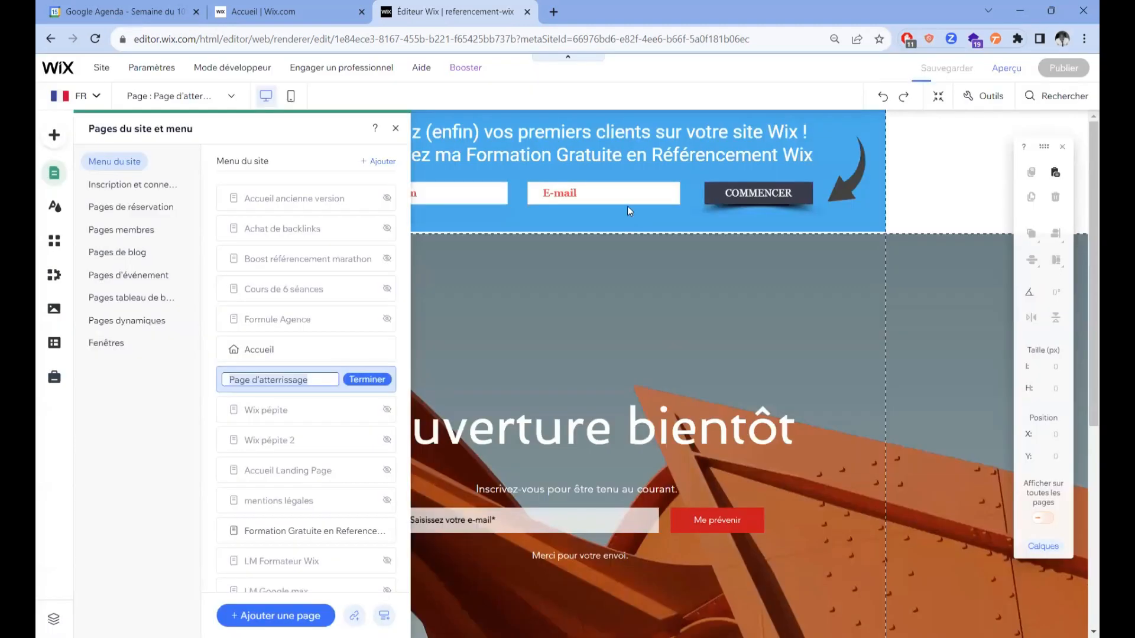
click(383, 379)
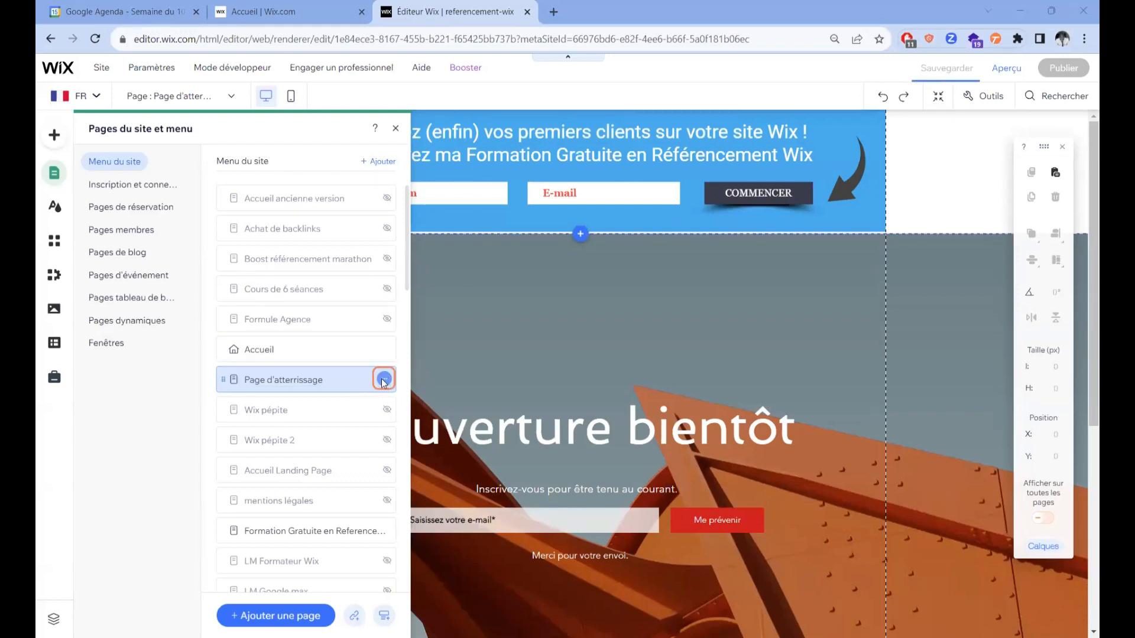
Step: Set the landing page's layout to no header and footer ("Pas d'en-tête et de pied de page") and close its settings
click(383, 380)
click(486, 383)
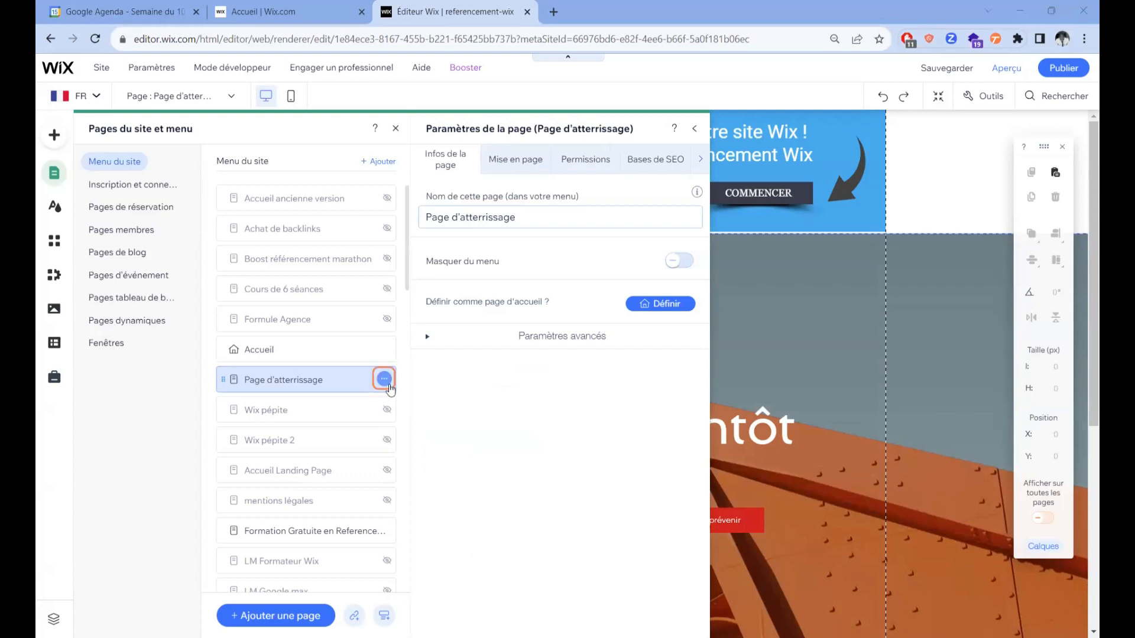
click(507, 159)
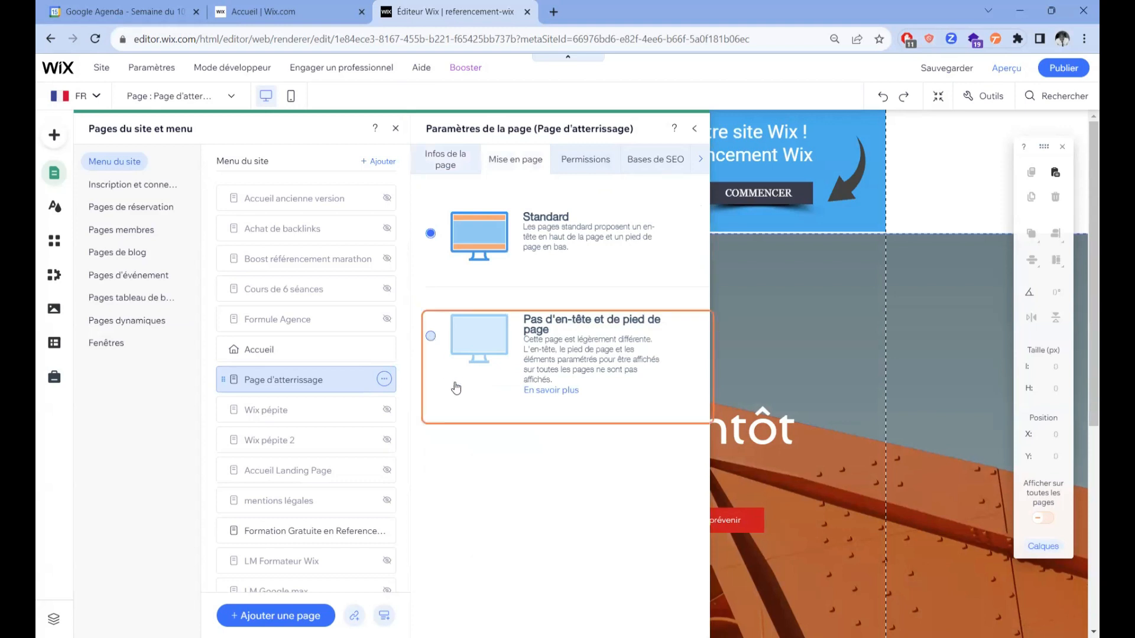
click(431, 337)
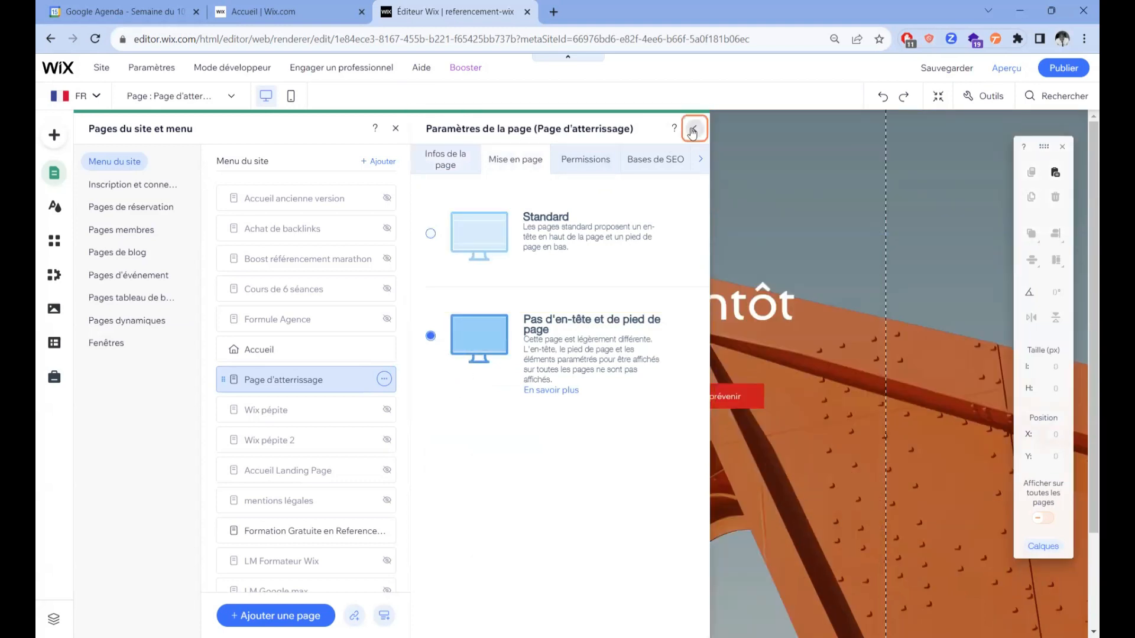
click(860, 313)
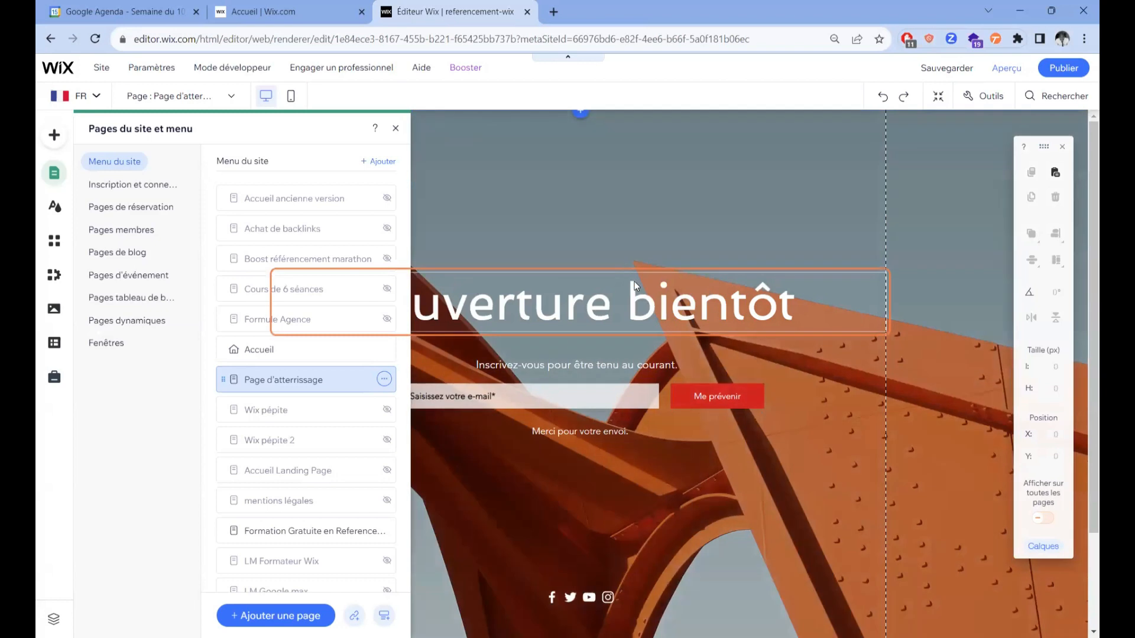
Step: Move the "Ouverture bientôt" heading to about X 23, Y 248, above the subscription form
click(653, 305)
drag(653, 305, 646, 392)
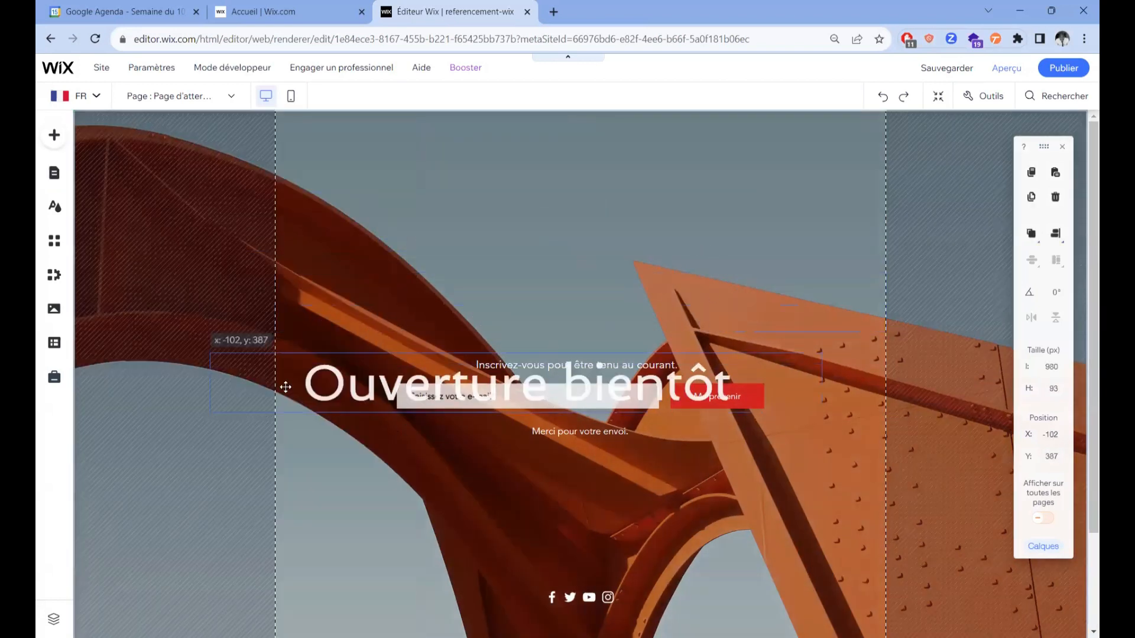
drag(279, 389, 399, 301)
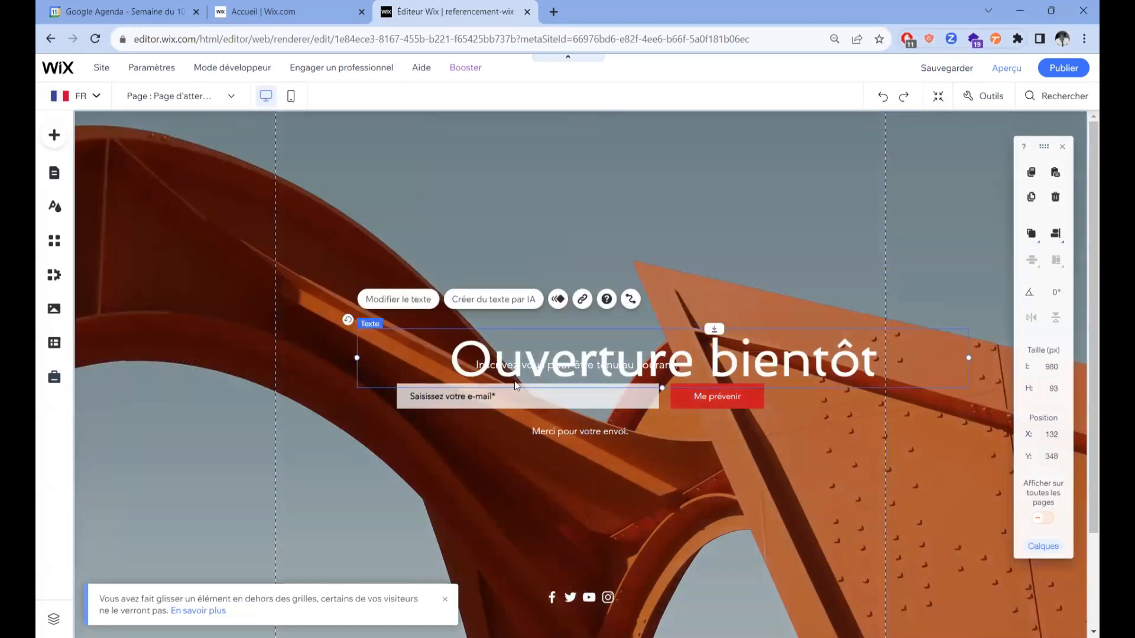
drag(527, 341, 467, 267)
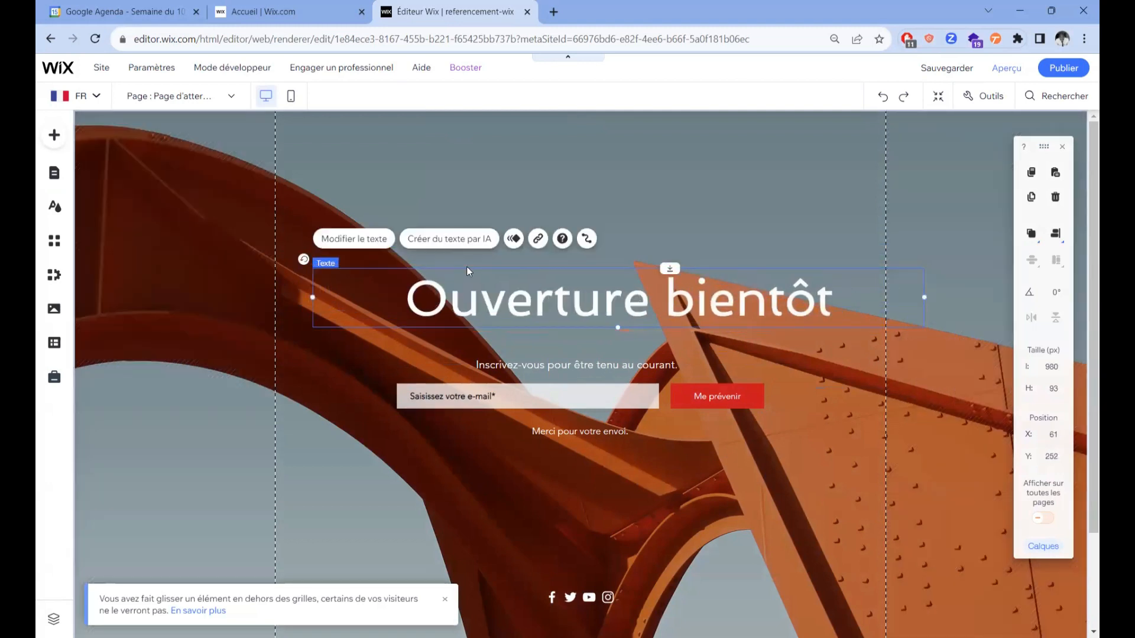
drag(704, 299, 675, 291)
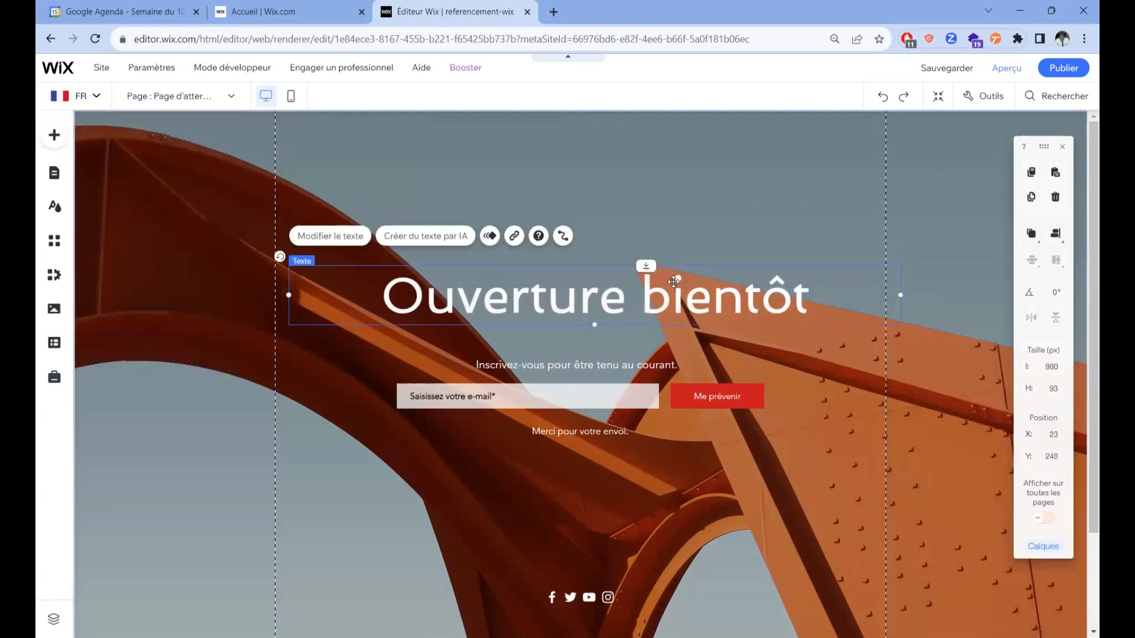
Step: Rename the landing page's subscription form "Test pour video Youtube" and close the form settings
click(590, 406)
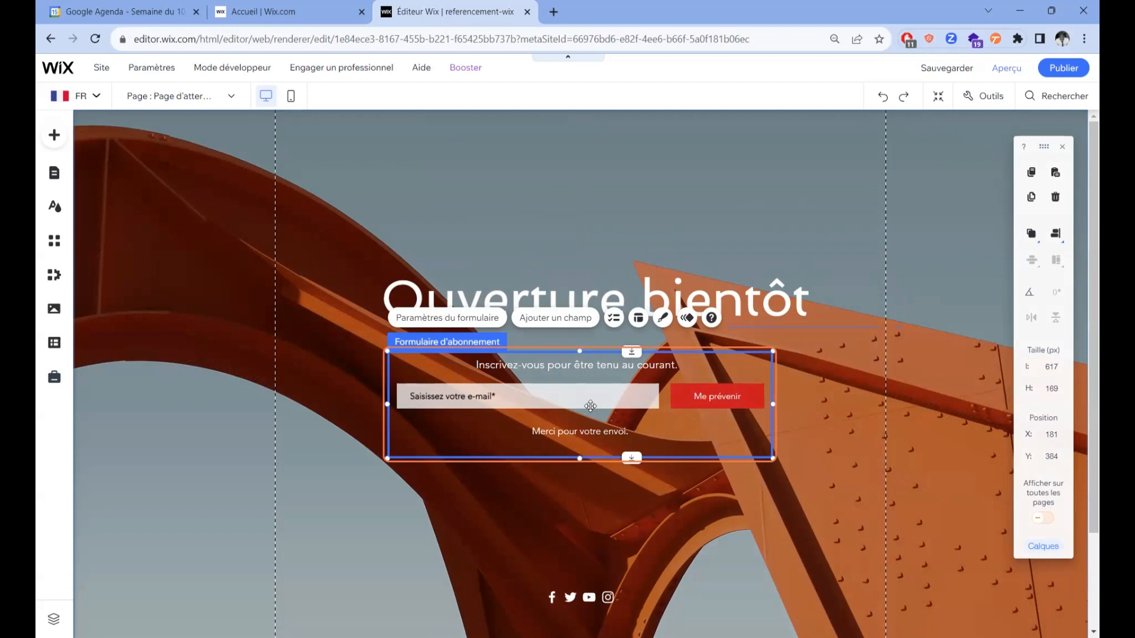
click(463, 321)
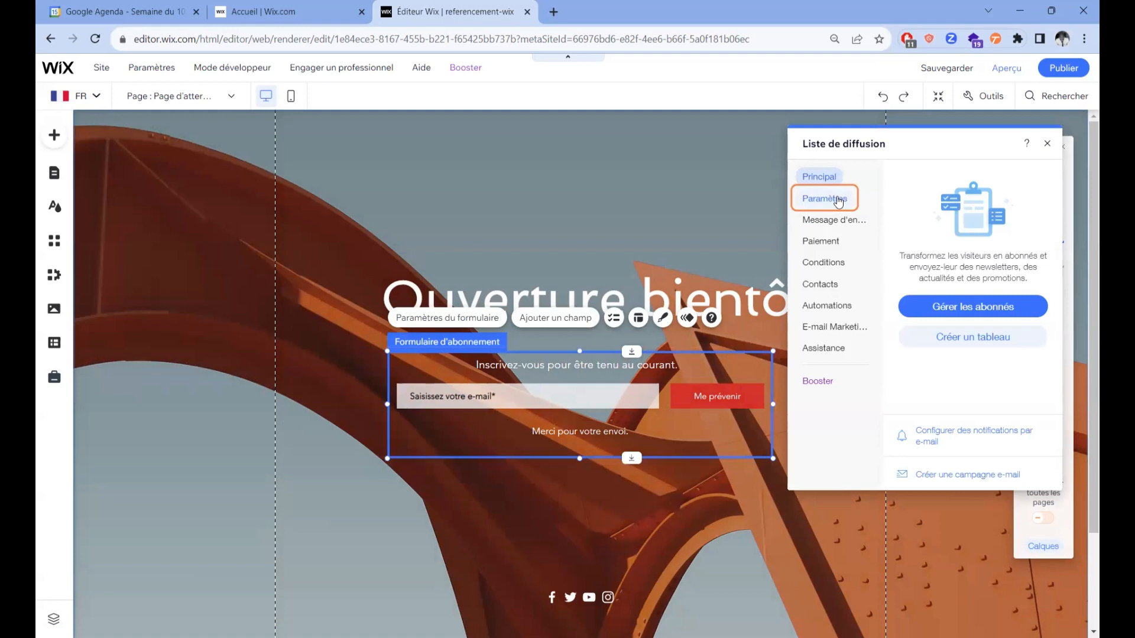
click(838, 201)
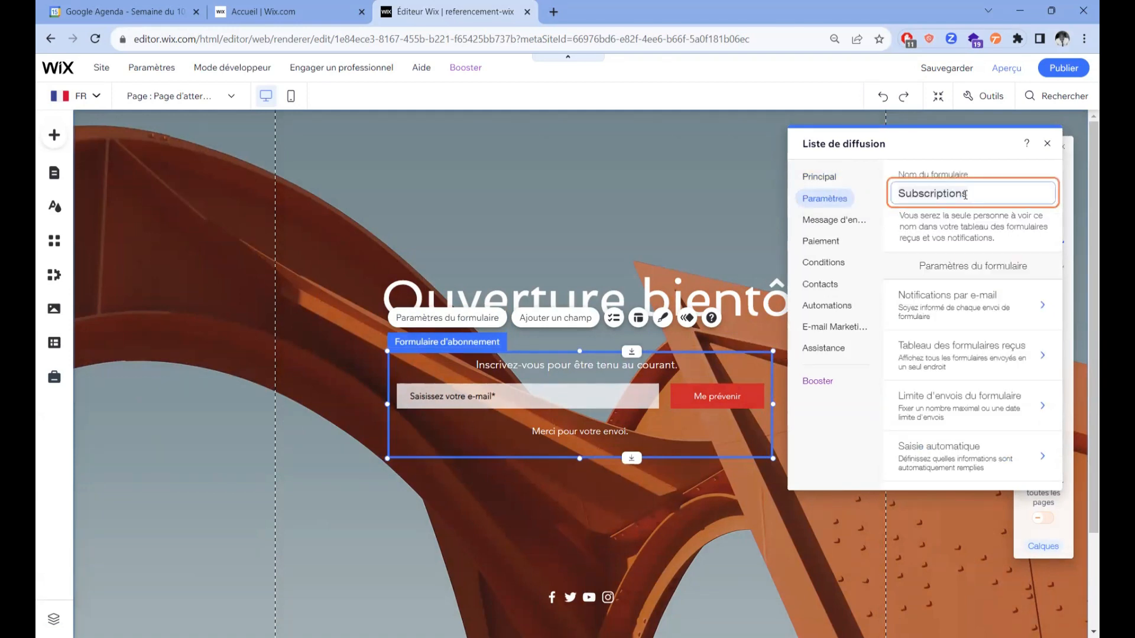
double_click(965, 194)
text(T)
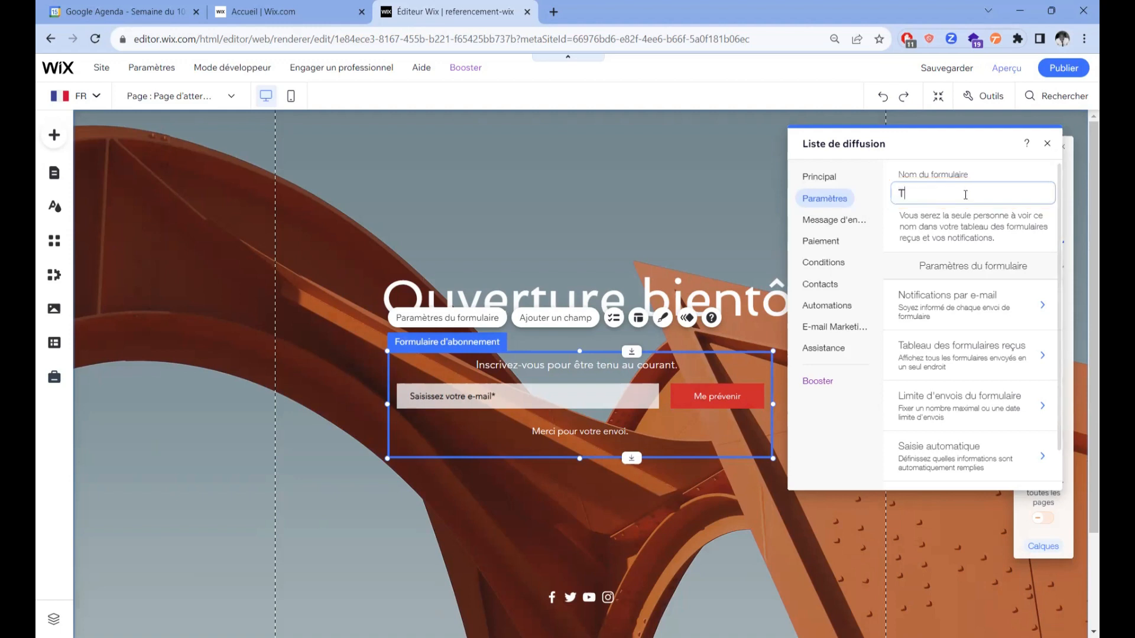
text(est pour vidéo Youtr)
key(BackSpace)
text(ube)
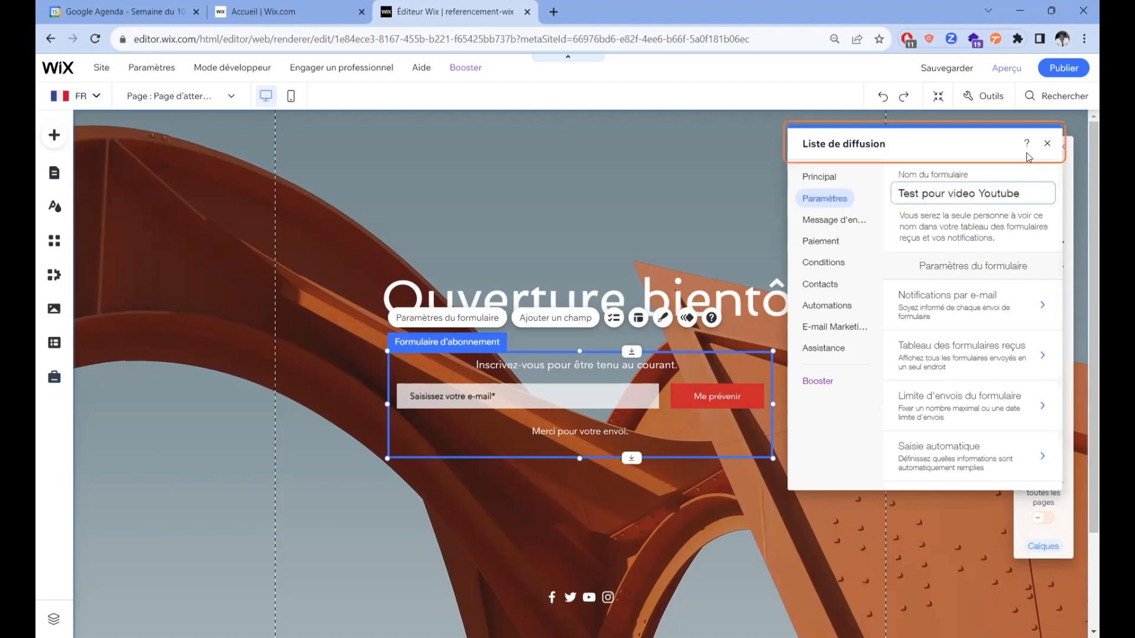
click(1046, 144)
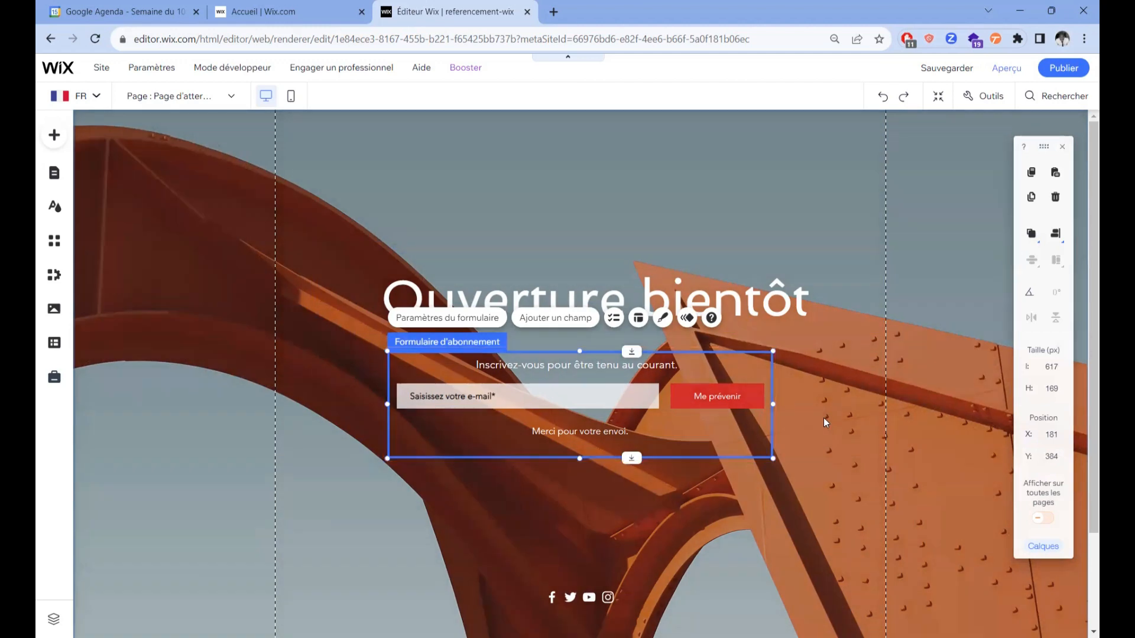
click(729, 291)
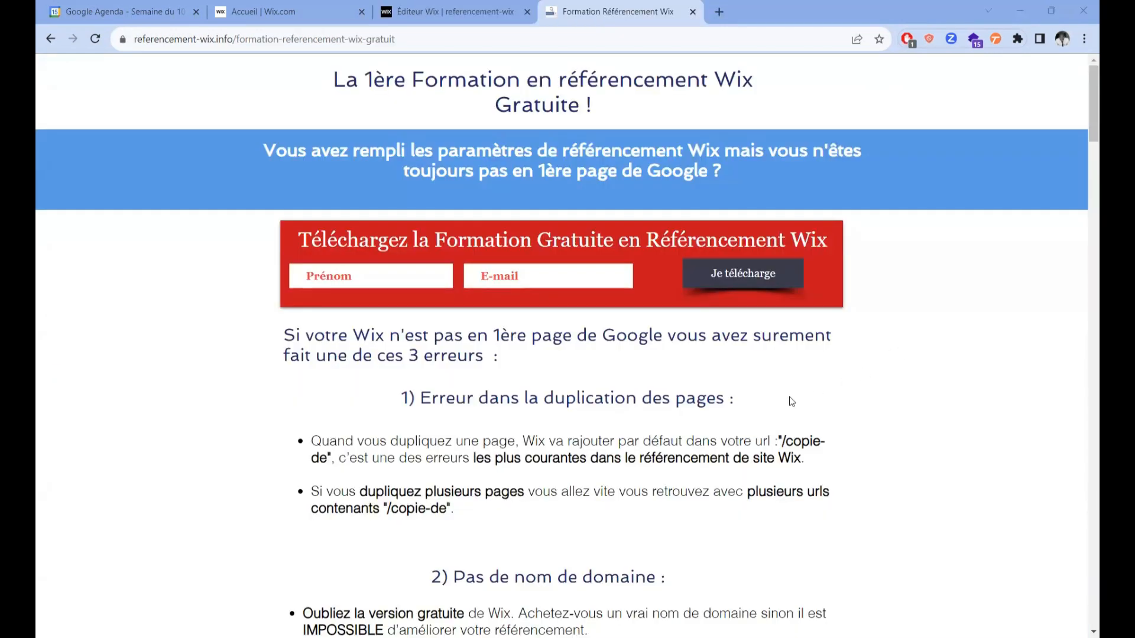
Step: Examine the published free Wix SEO training page: its headline, sign-up forms, list of three errors and benefits section
scroll(791, 402, down, 1)
scroll(789, 390, up, 1)
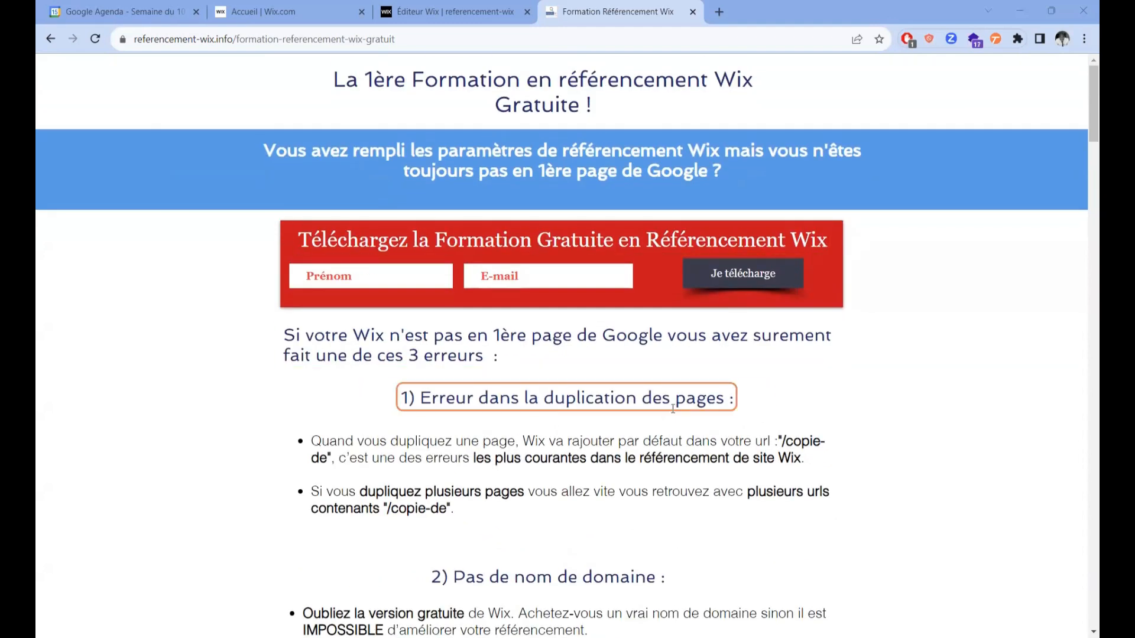
scroll(650, 417, down, 7)
scroll(644, 415, down, 5)
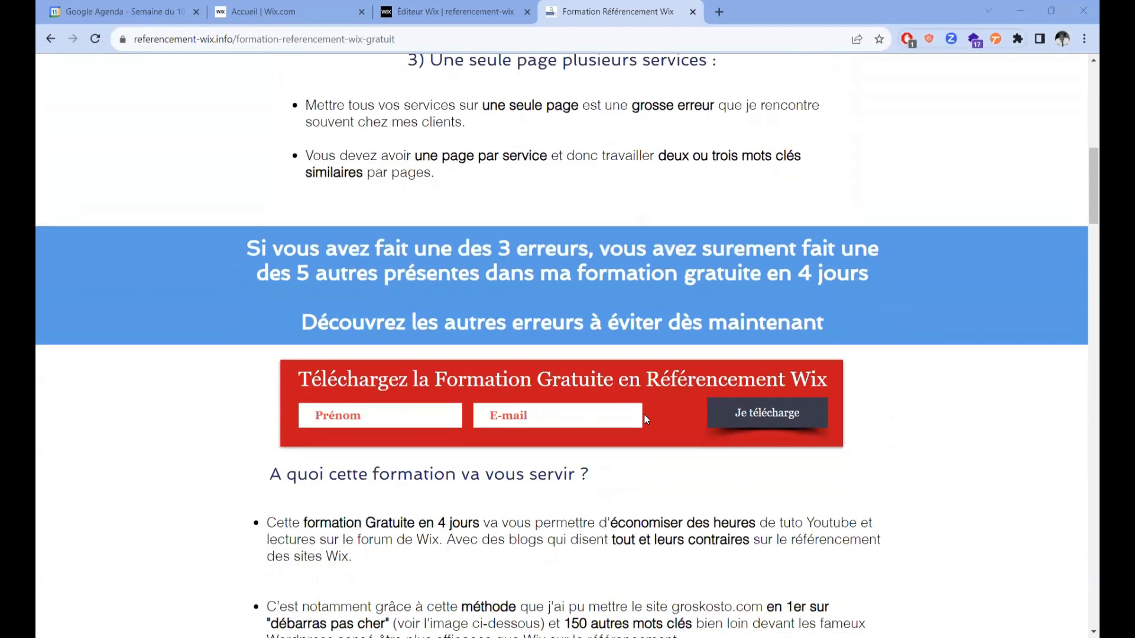
scroll(685, 416, up, 5)
scroll(687, 413, up, 7)
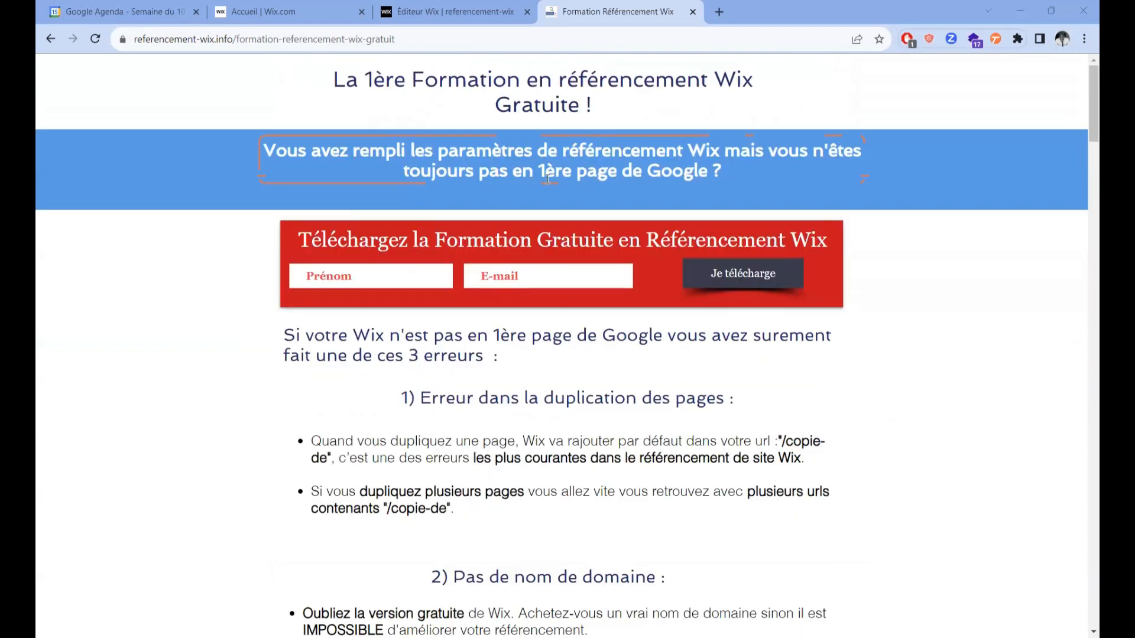
scroll(560, 218, down, 5)
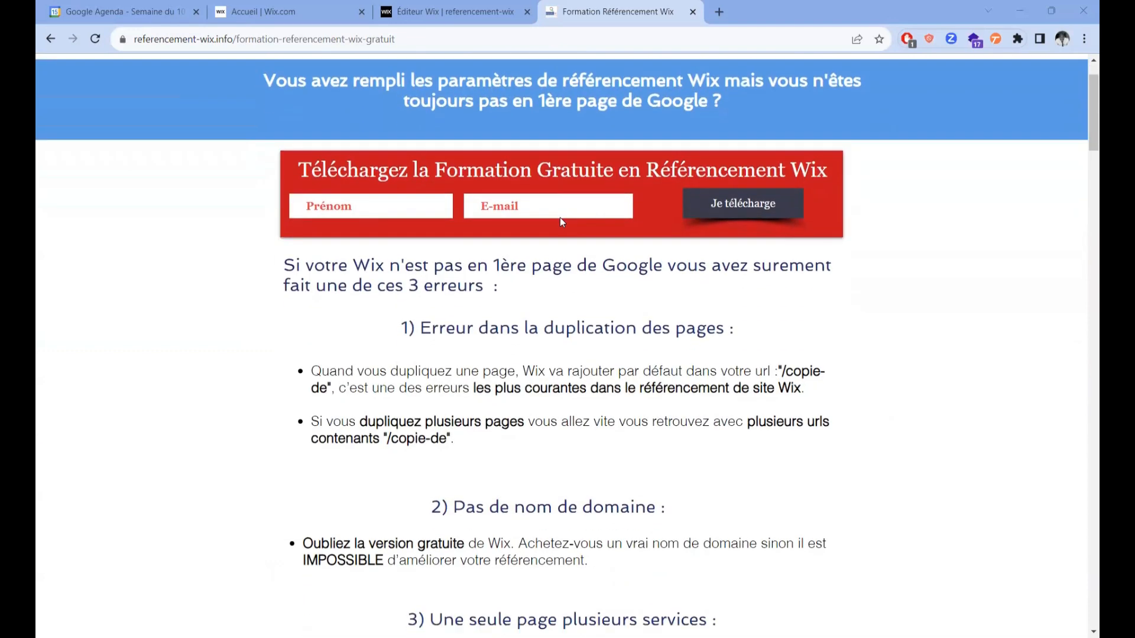
scroll(484, 282, down, 5)
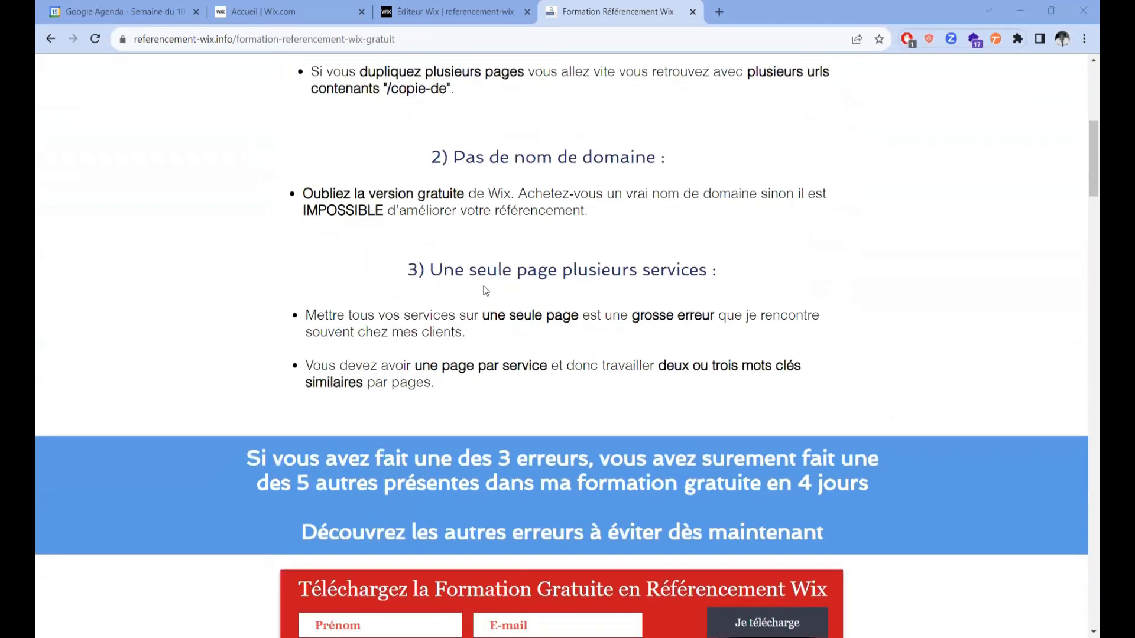
scroll(600, 354, down, 4)
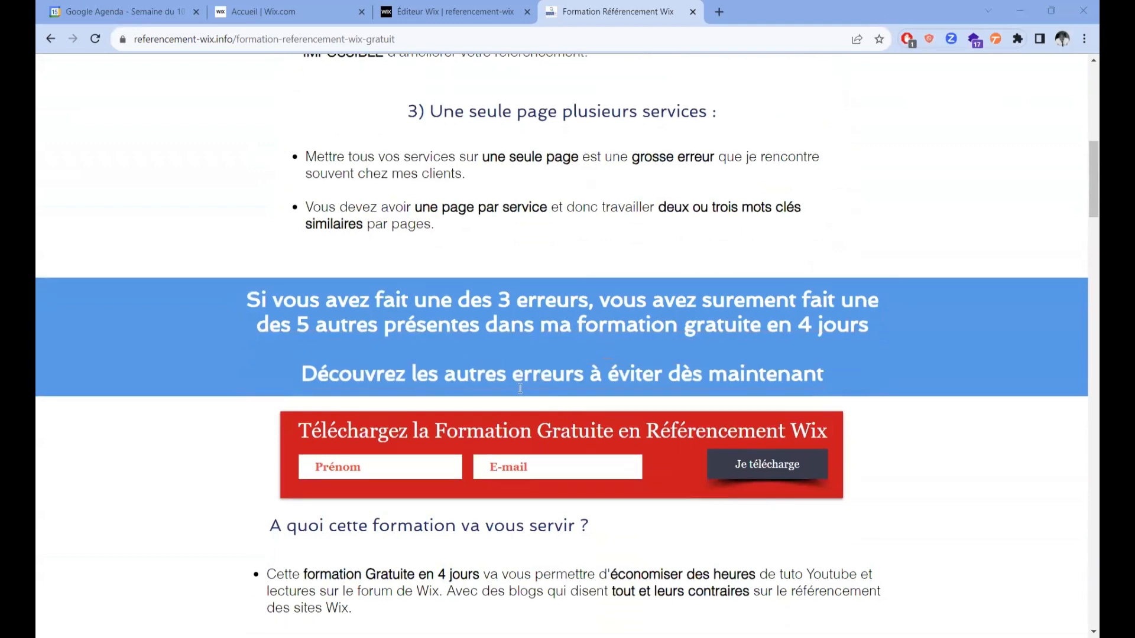
scroll(963, 352, up, 9)
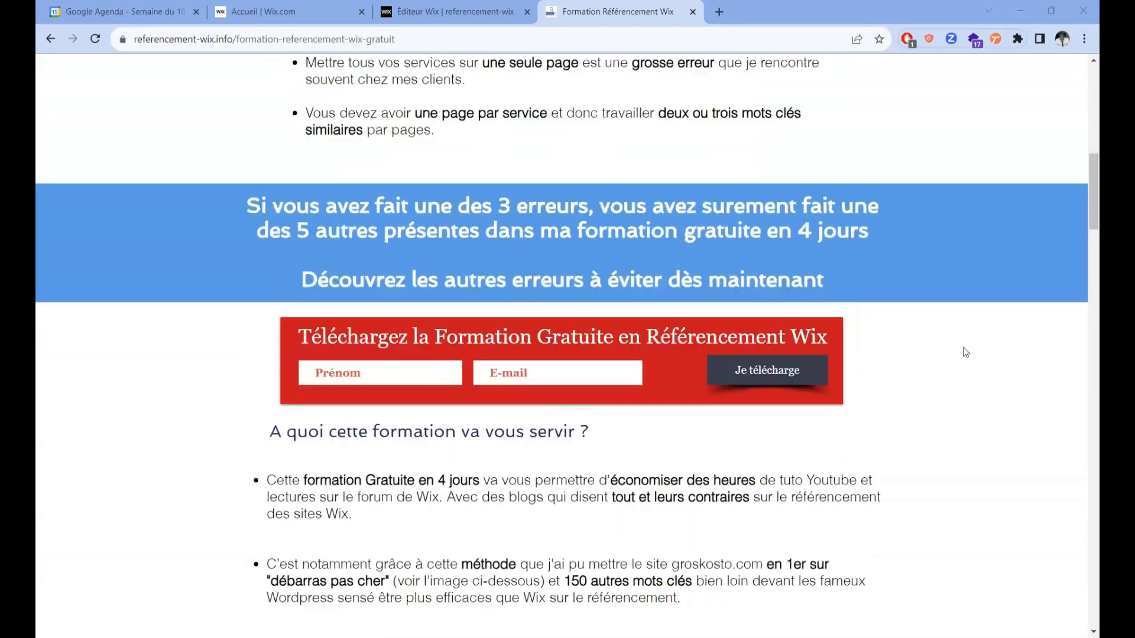
scroll(842, 329, up, 1)
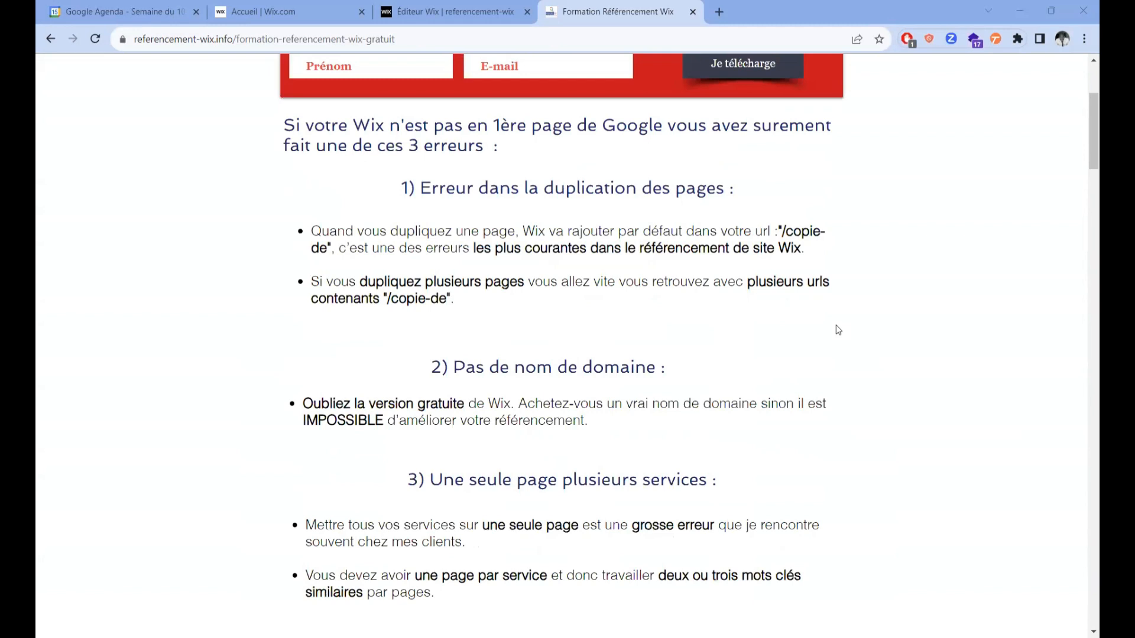
scroll(755, 330, up, 2)
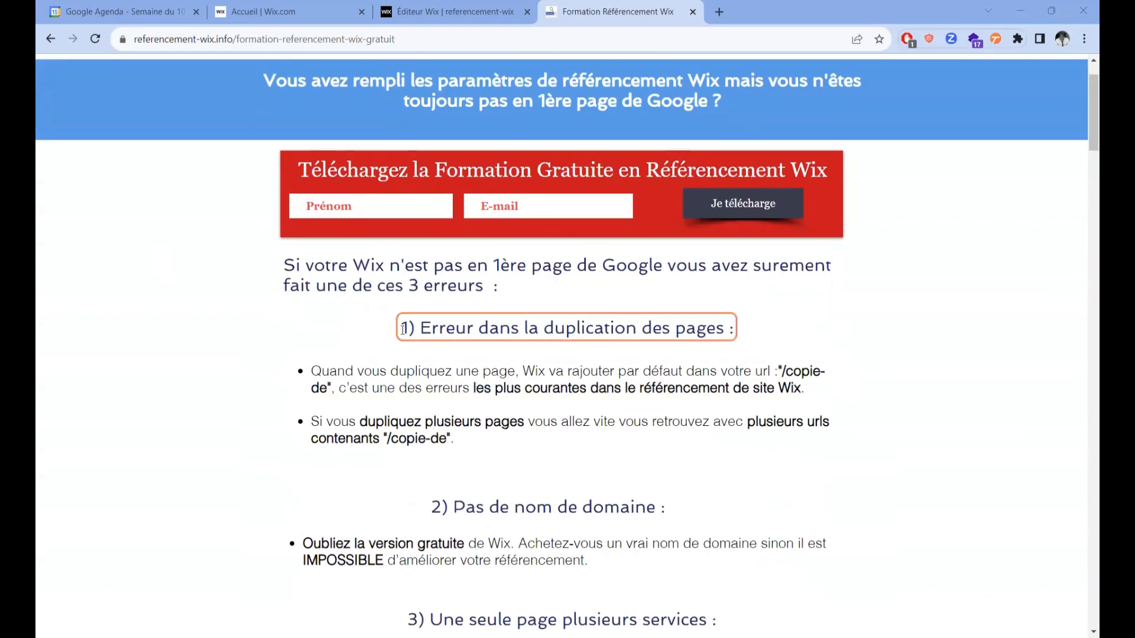
scroll(532, 266, up, 1)
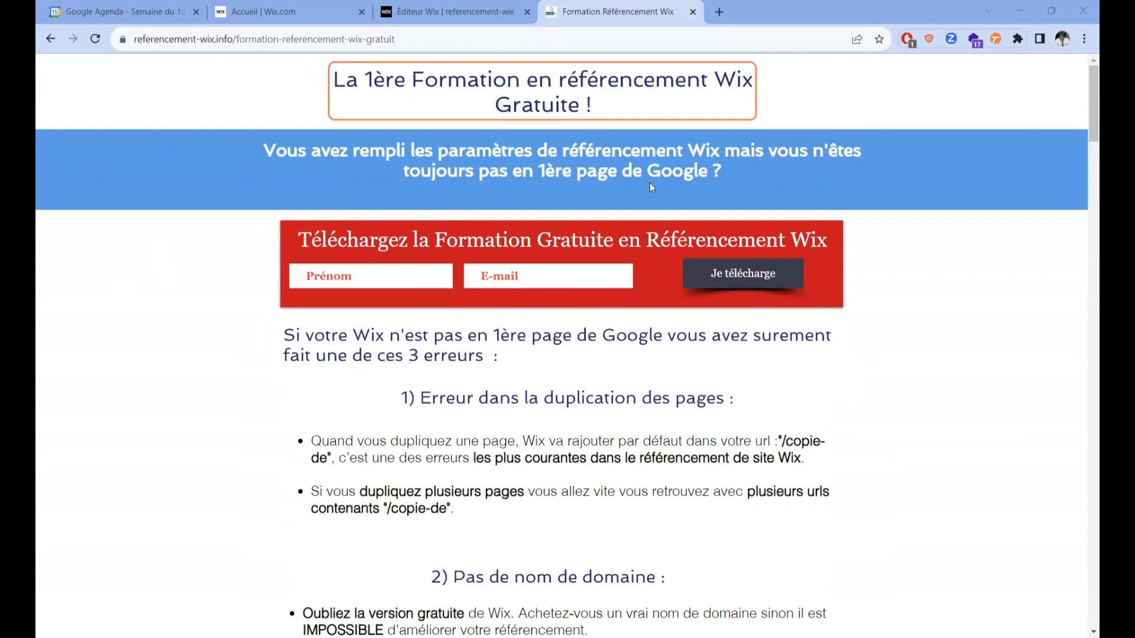
scroll(590, 405, down, 4)
scroll(590, 406, down, 10)
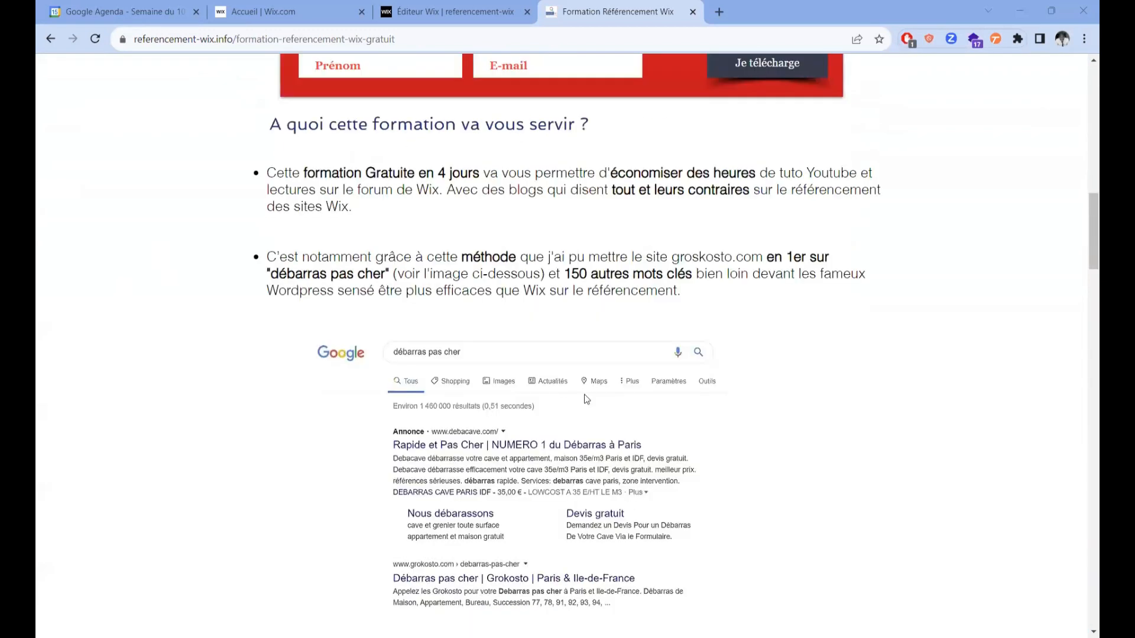
scroll(586, 400, up, 8)
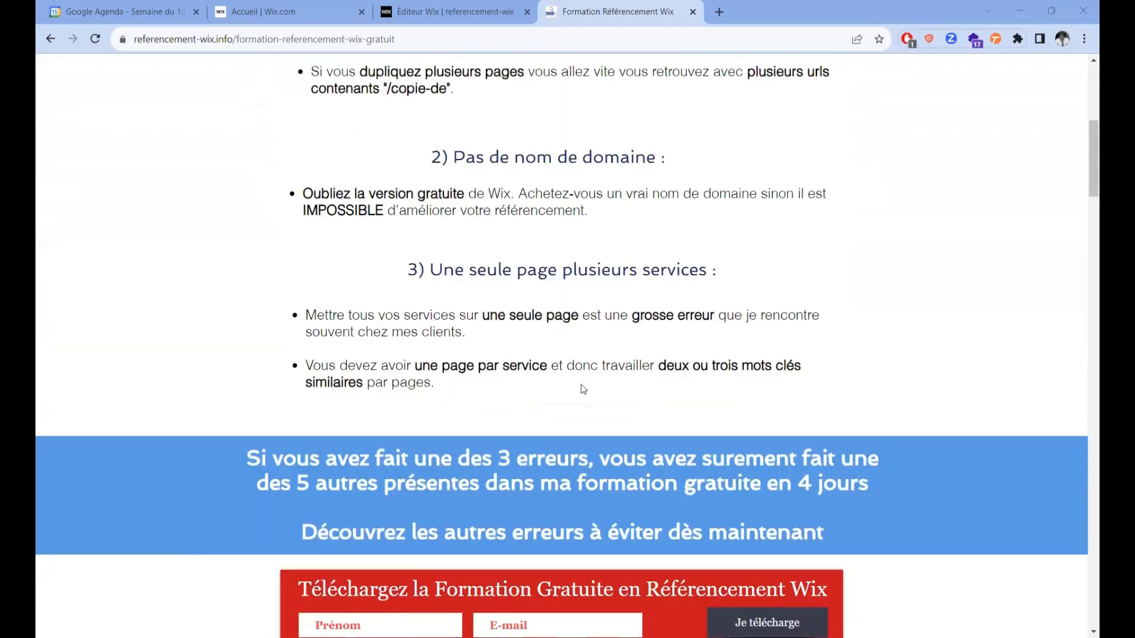
Step: Switch back to the Wix editor and move the subscription form to about X 212, Y 398, below the "Ouverture bientôt" heading
click(447, 13)
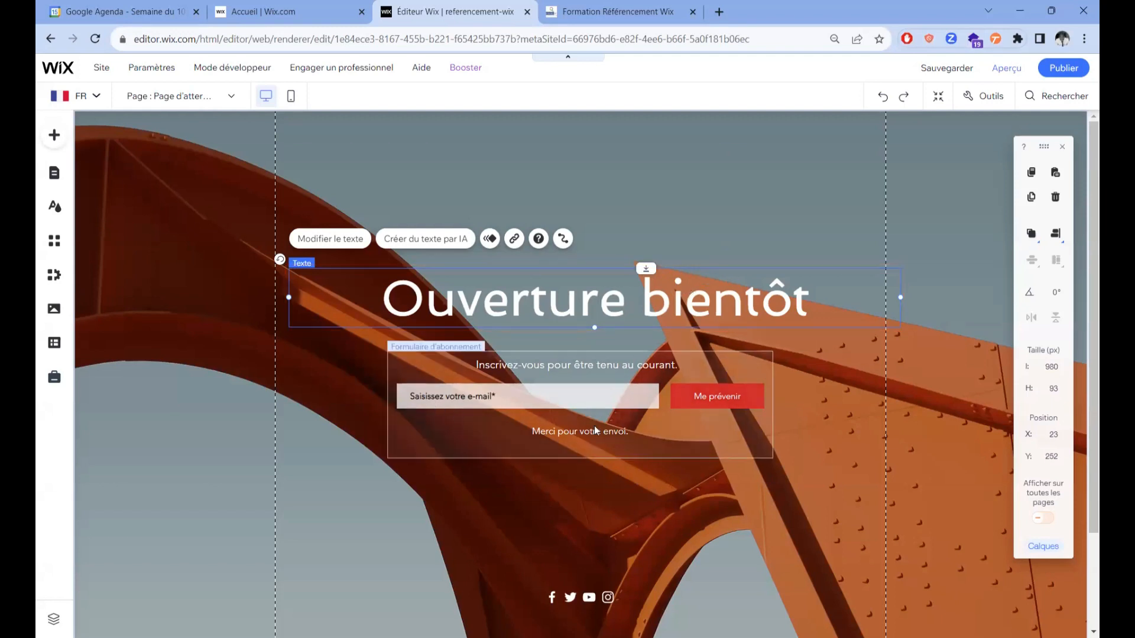
mouse_move(459, 410)
mouse_down()
mouse_move(776, 460)
mouse_move(583, 389)
mouse_move(481, 377)
mouse_up()
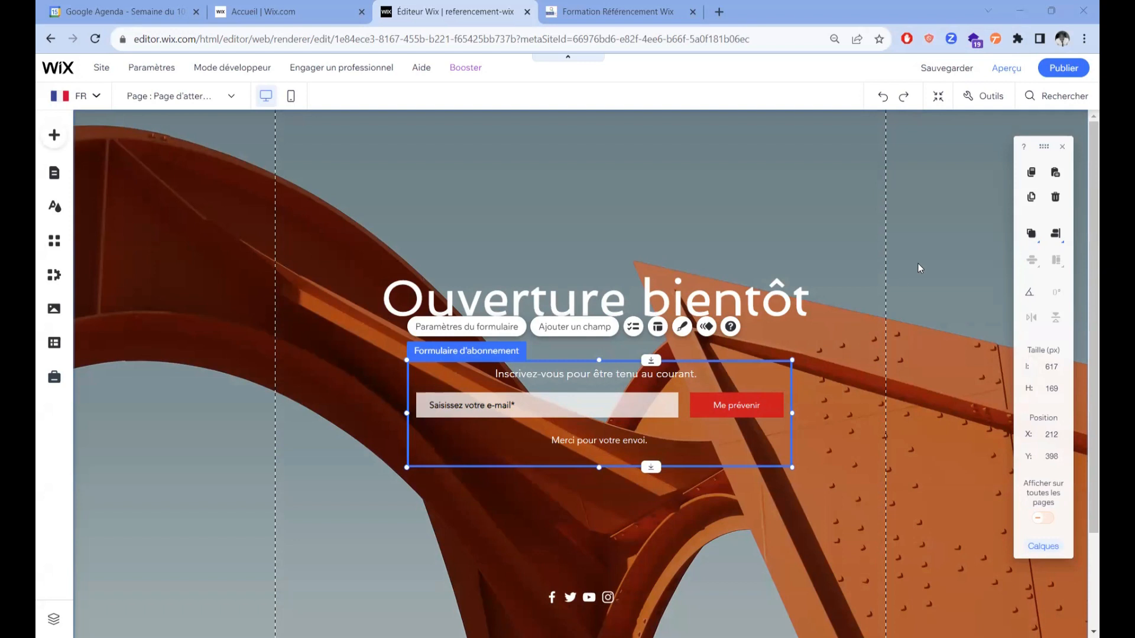
mouse_move(1052, 77)
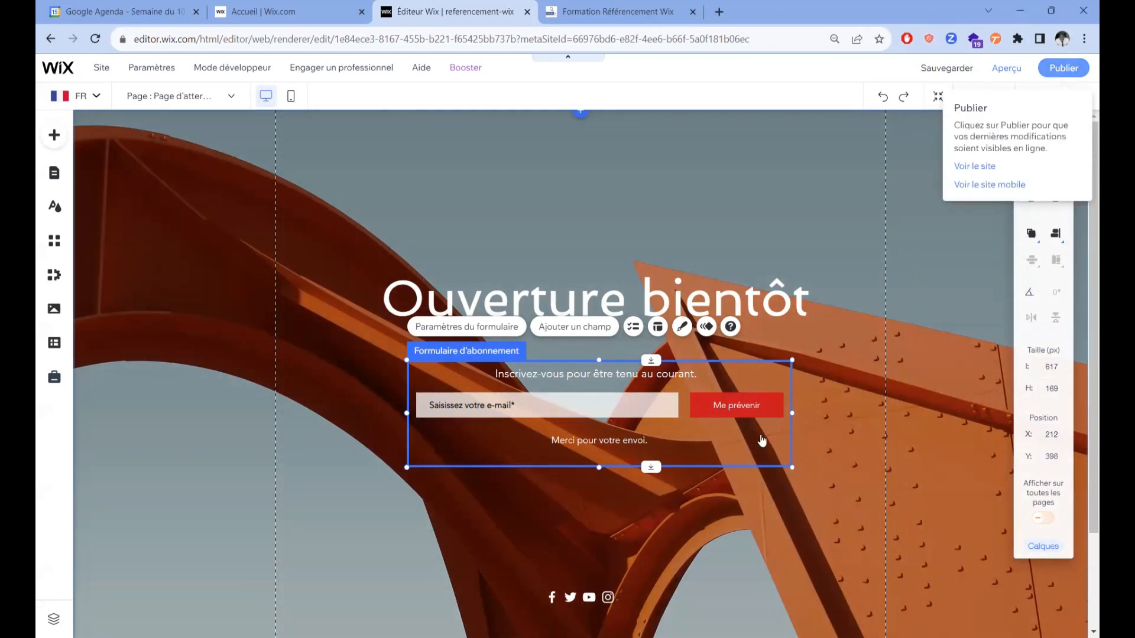
Step: Switch to the site's Wix dashboard and open the Automations page
click(265, 11)
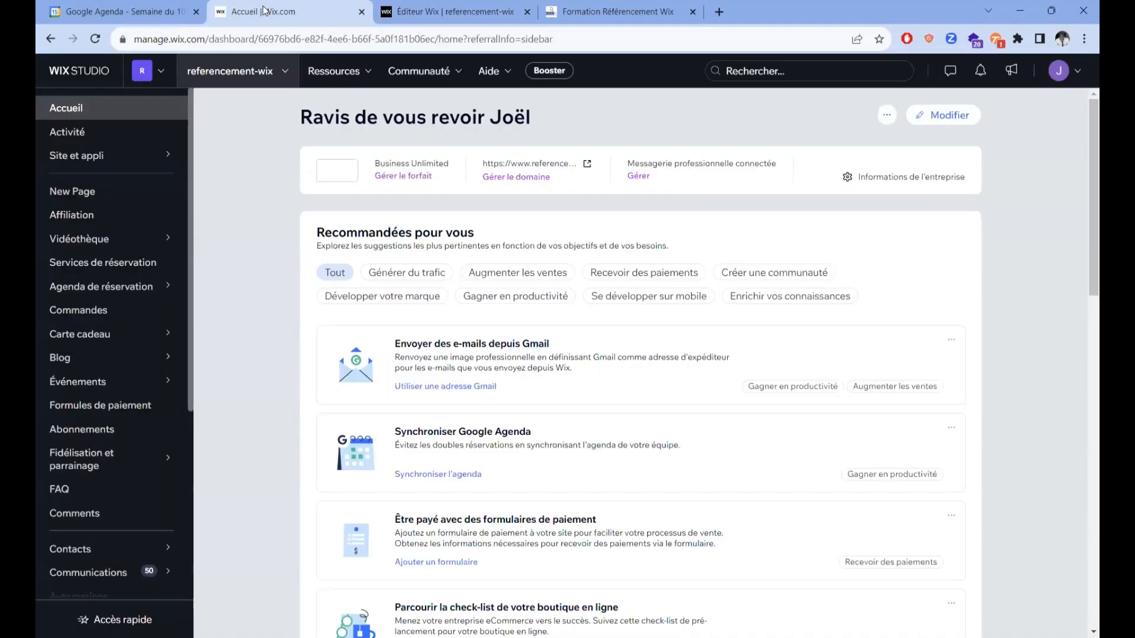
mouse_move(144, 337)
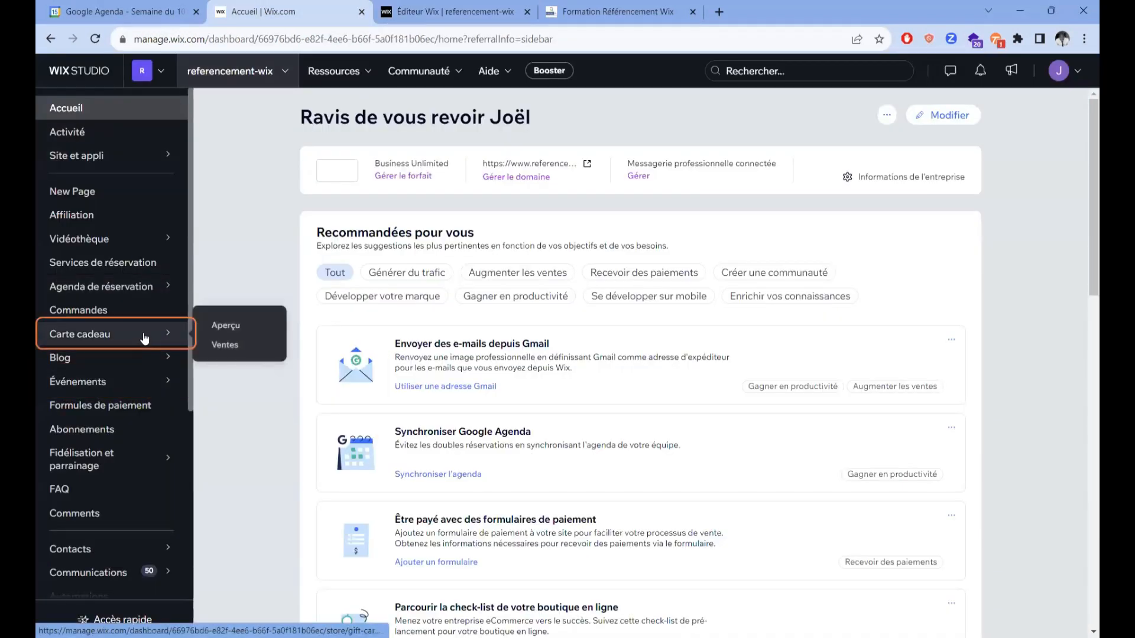
scroll(144, 336, down, 1)
scroll(142, 360, down, 2)
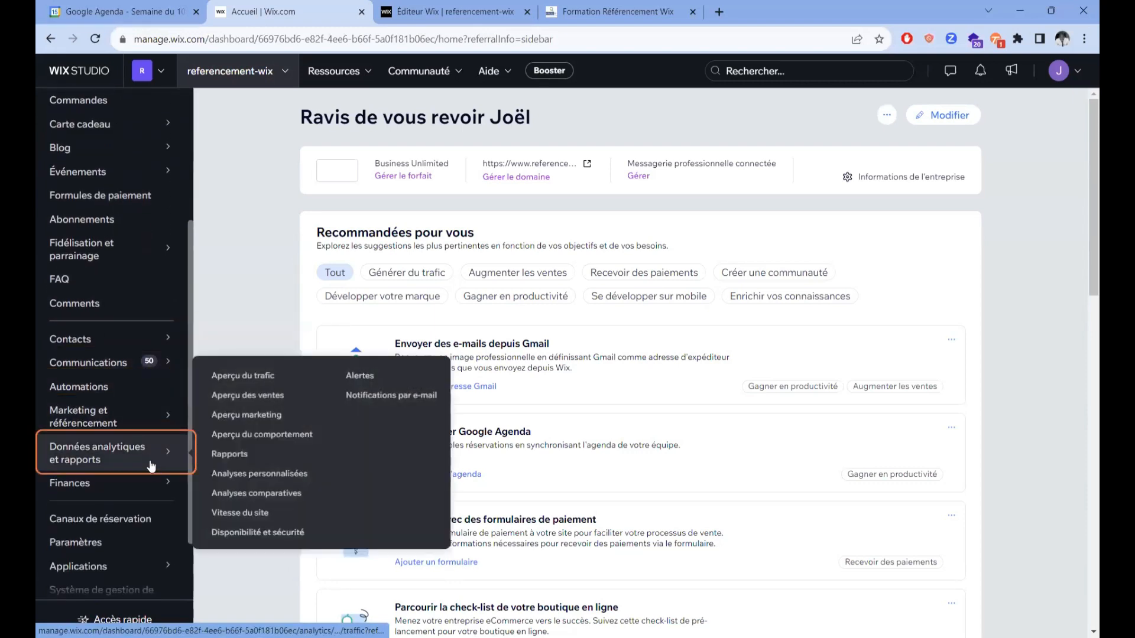
mouse_move(151, 421)
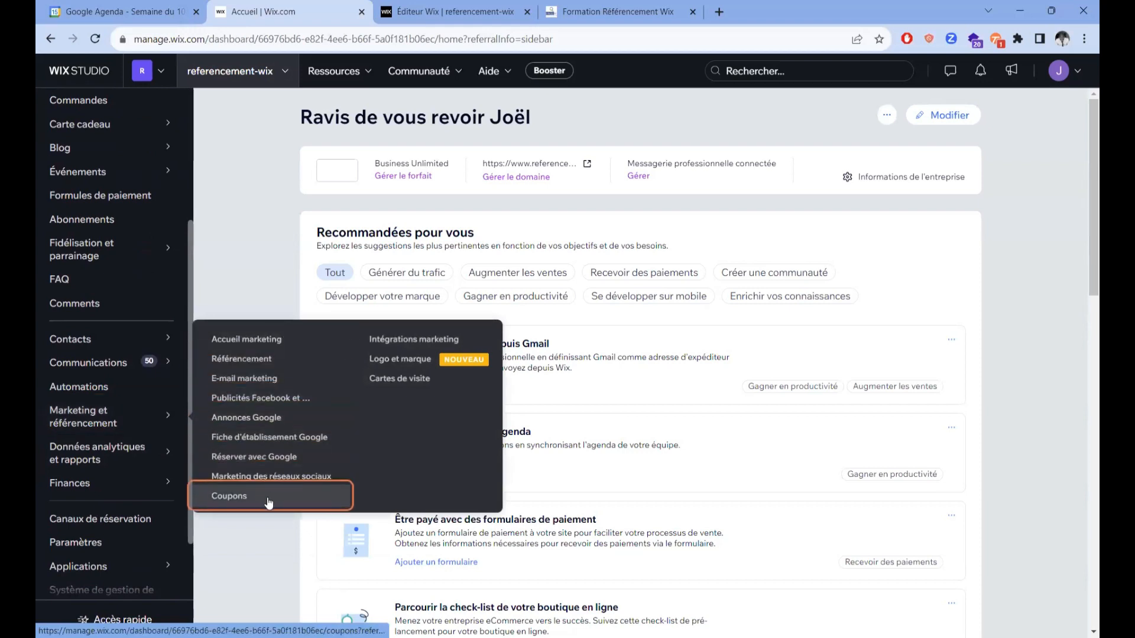
click(97, 387)
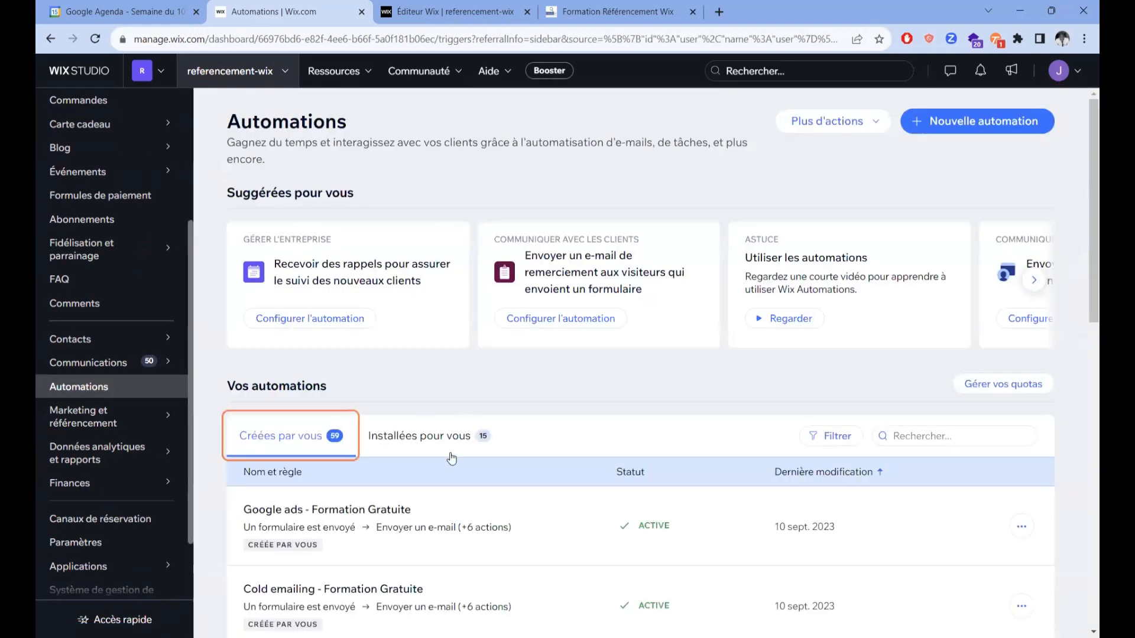
Step: Create a new automation from scratch and choose "Formulaires Wix" as its trigger app
click(949, 124)
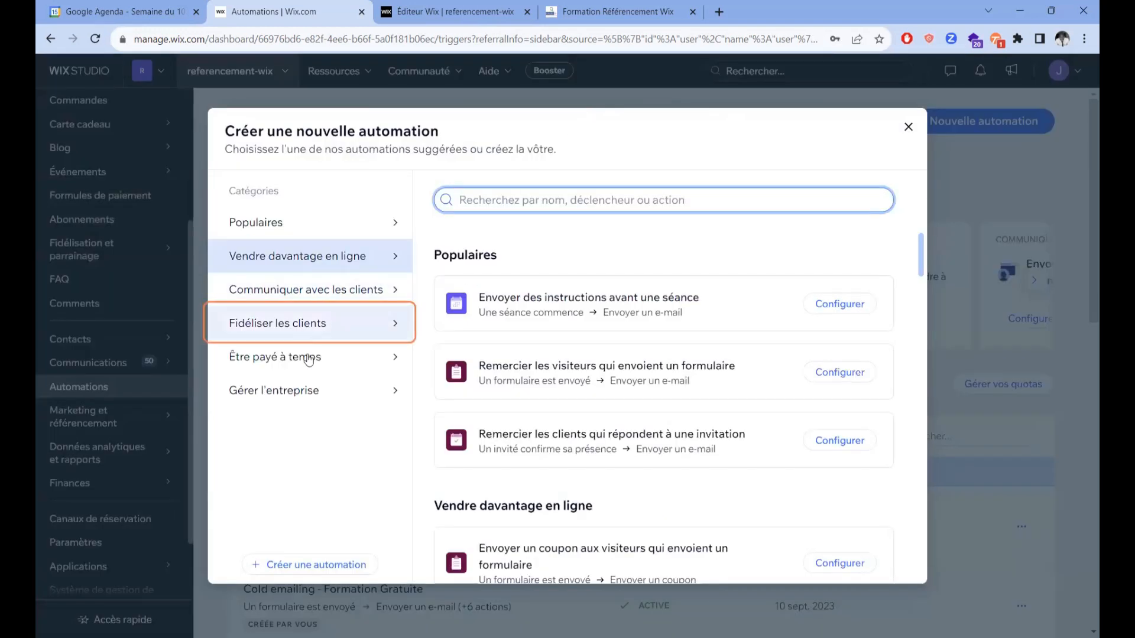
scroll(423, 477, down, 1)
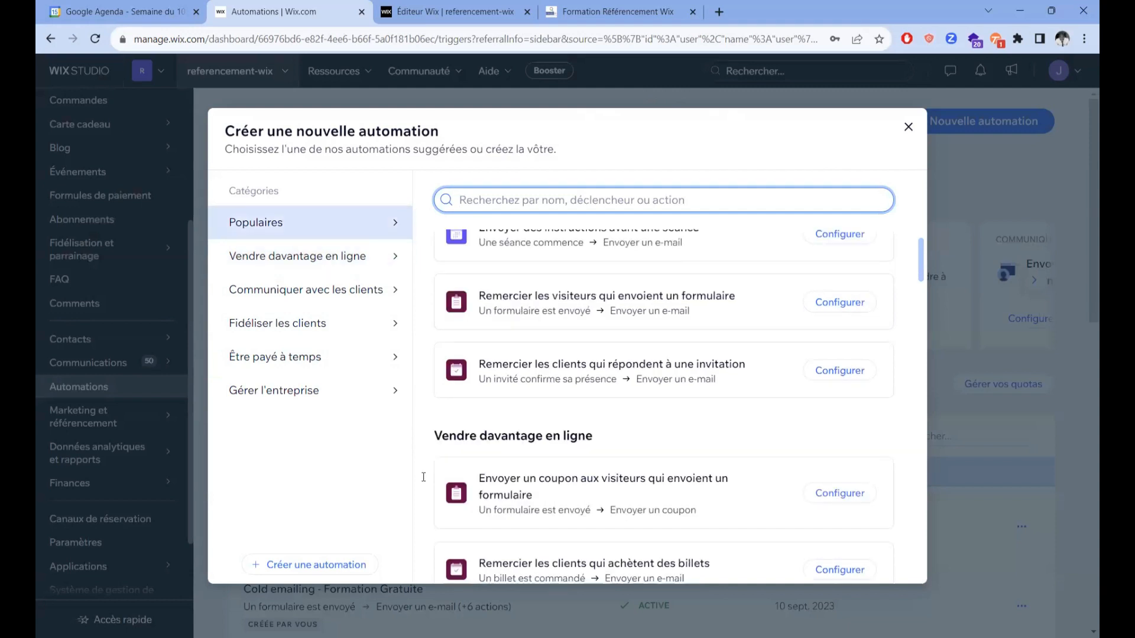
click(330, 566)
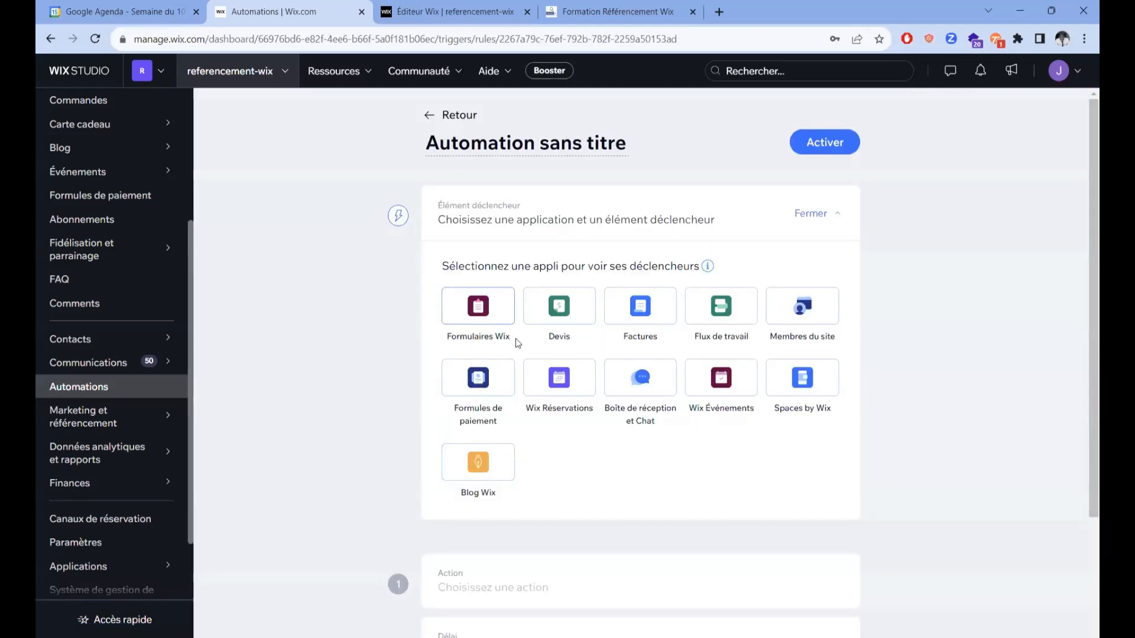
click(442, 330)
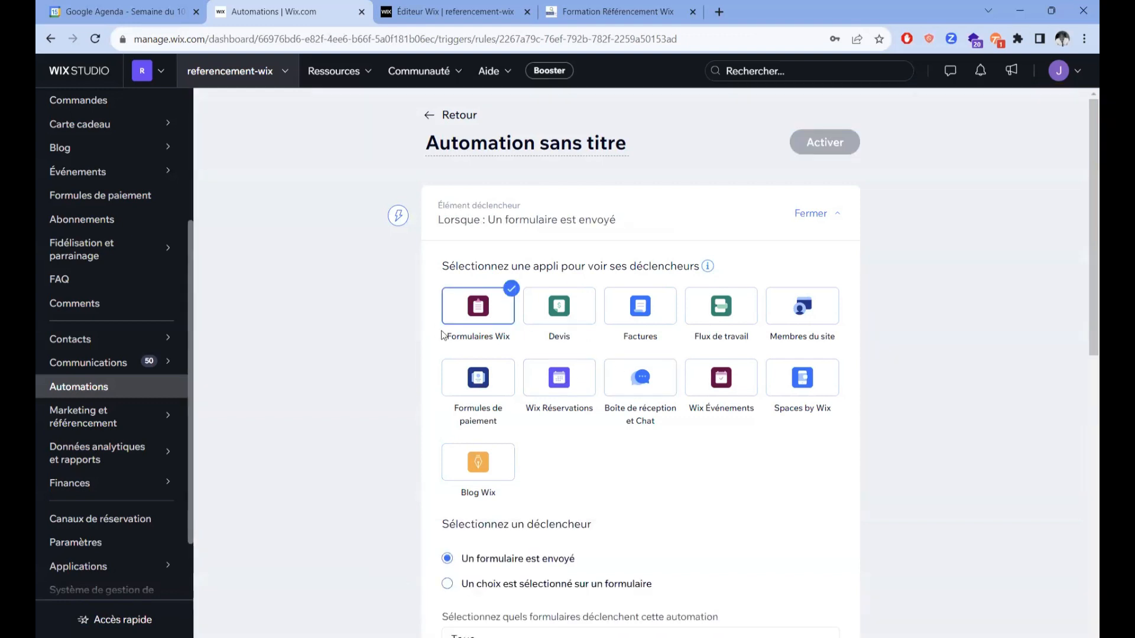
scroll(442, 331, down, 5)
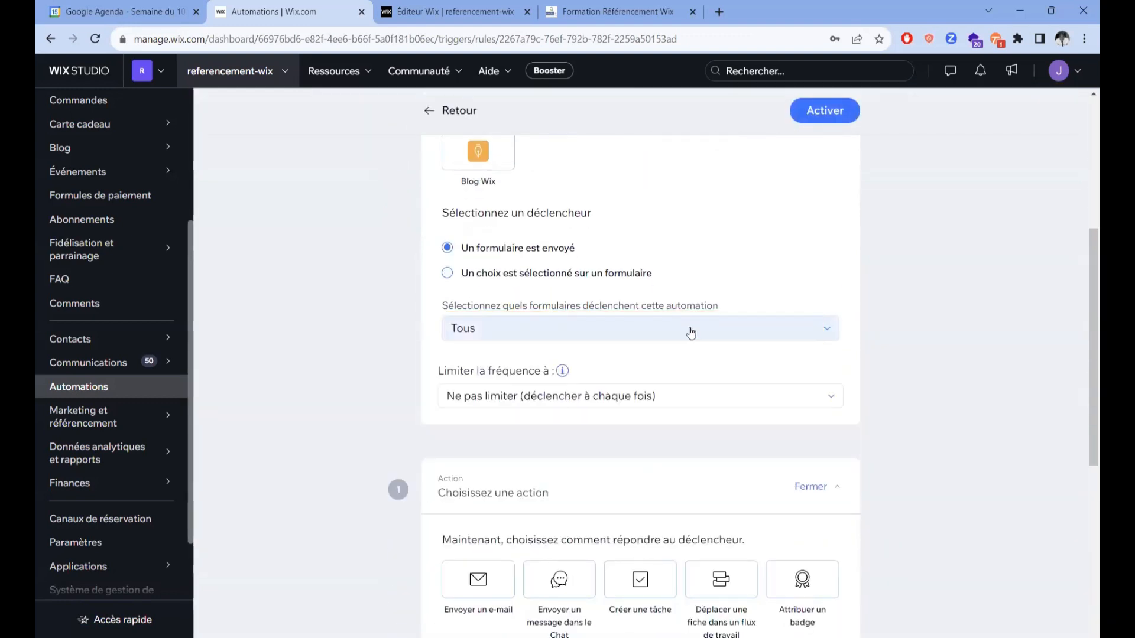
click(691, 332)
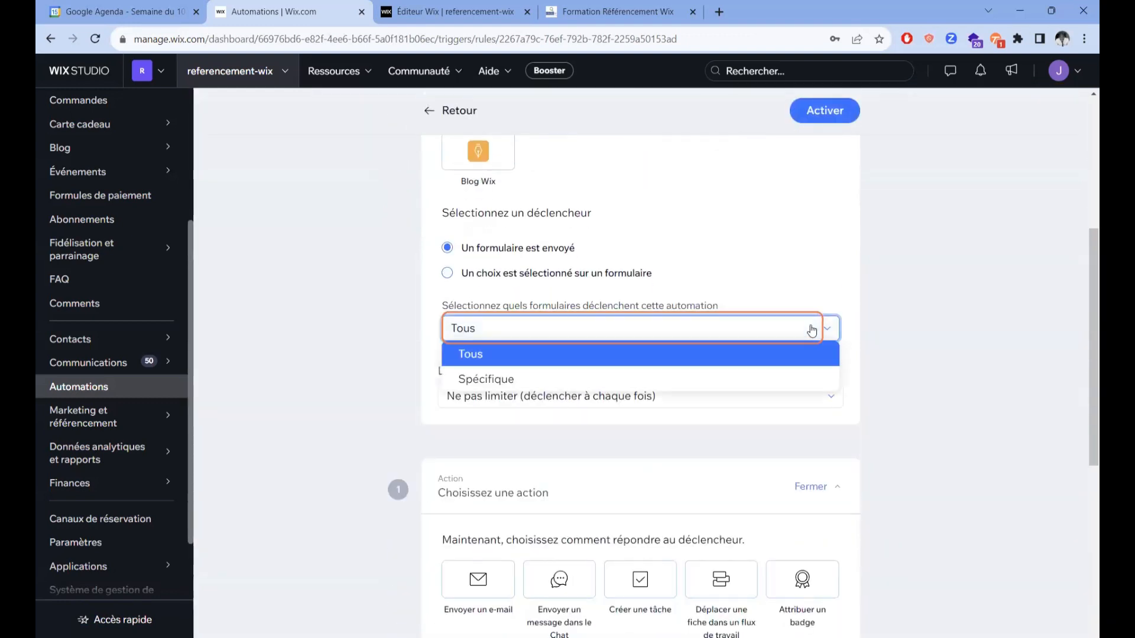
click(448, 275)
click(448, 274)
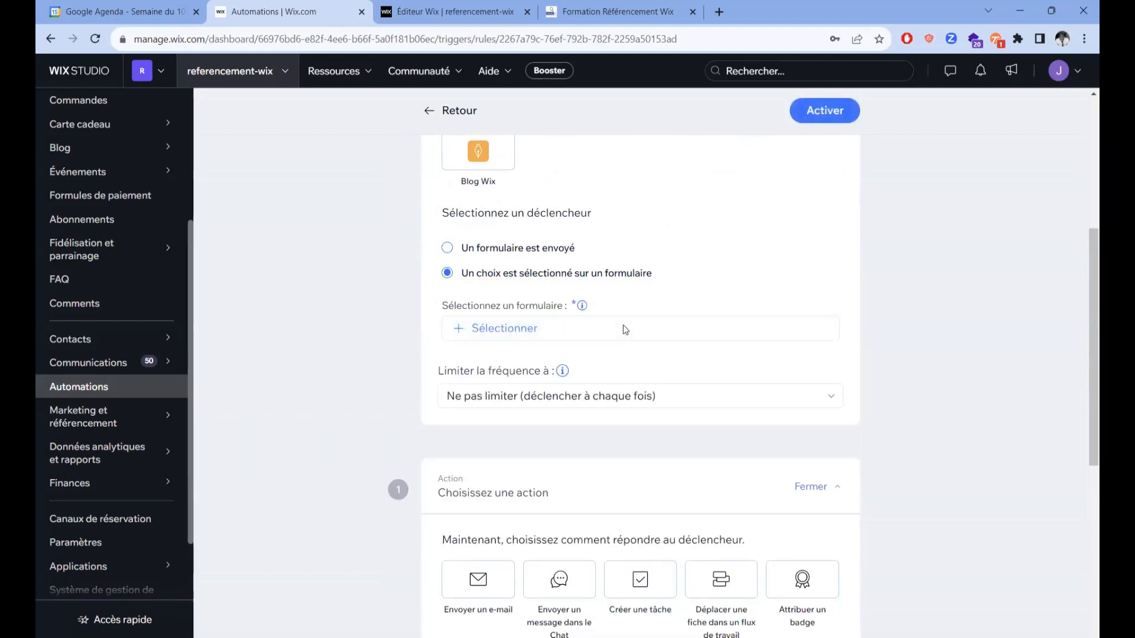
click(624, 327)
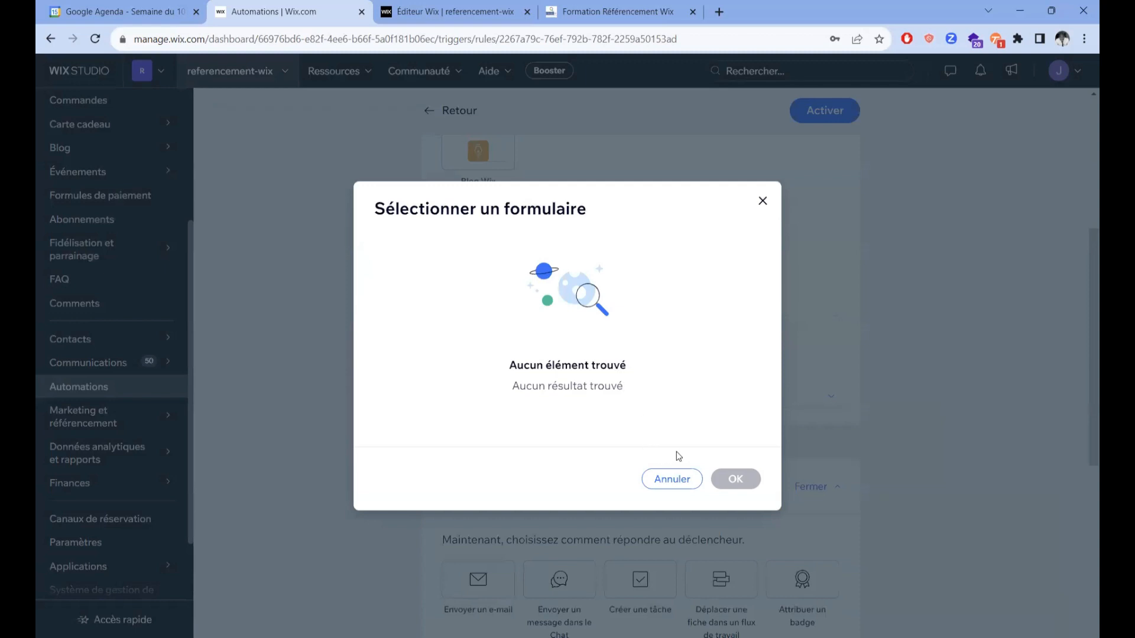
click(761, 204)
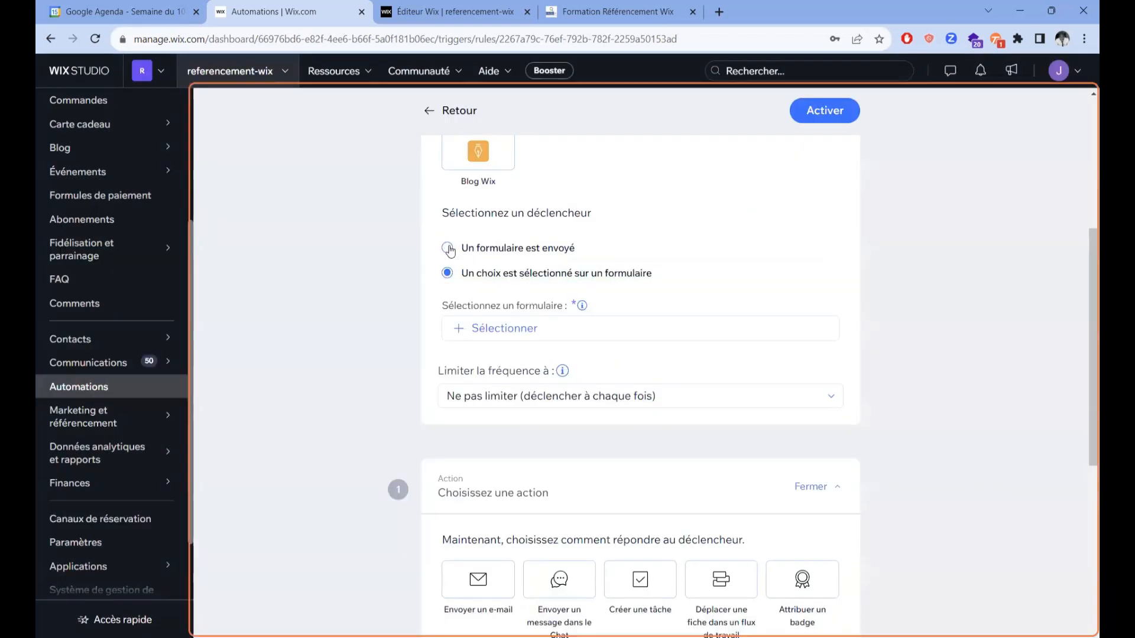
click(447, 249)
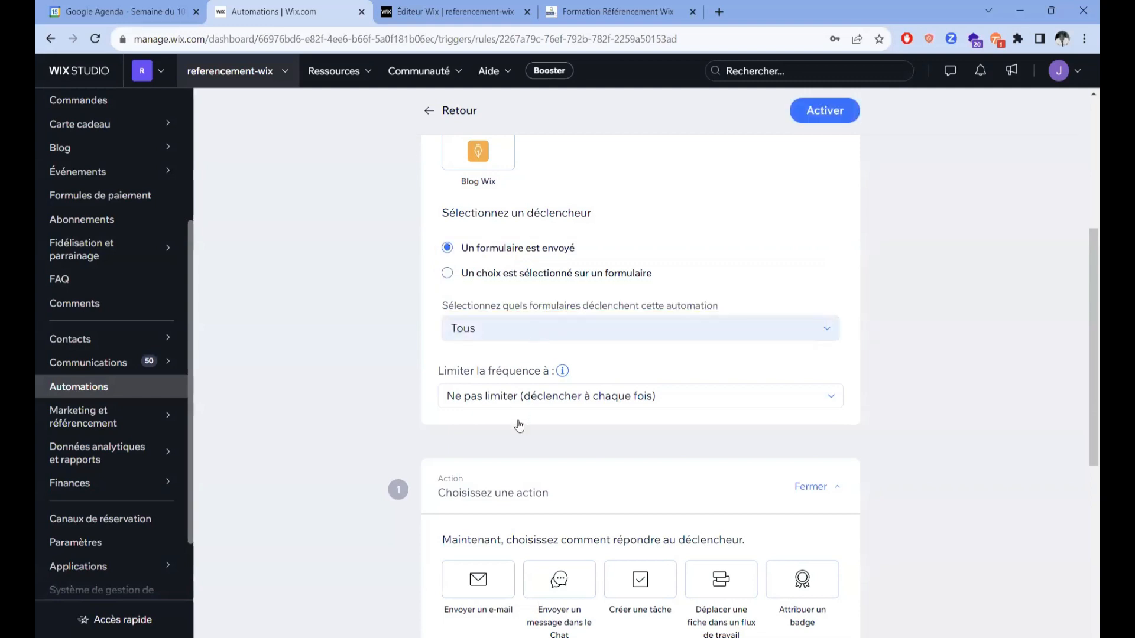
Step: Limit the form-submission trigger to a specific form, searching "test" and selecting "Test pour video Youtube"
click(534, 332)
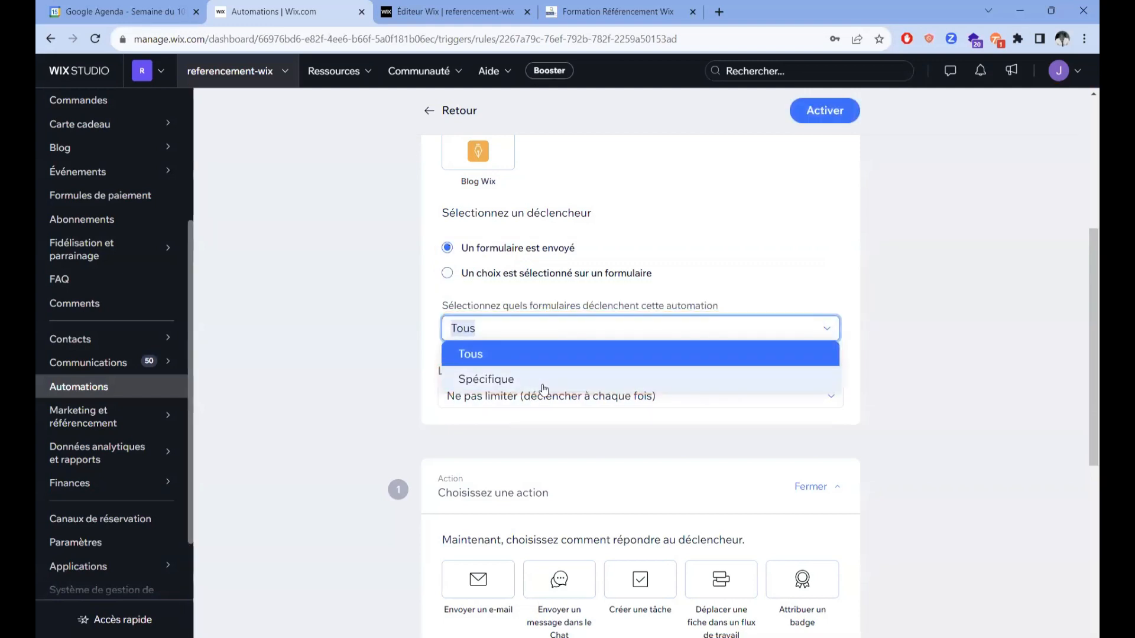
click(583, 390)
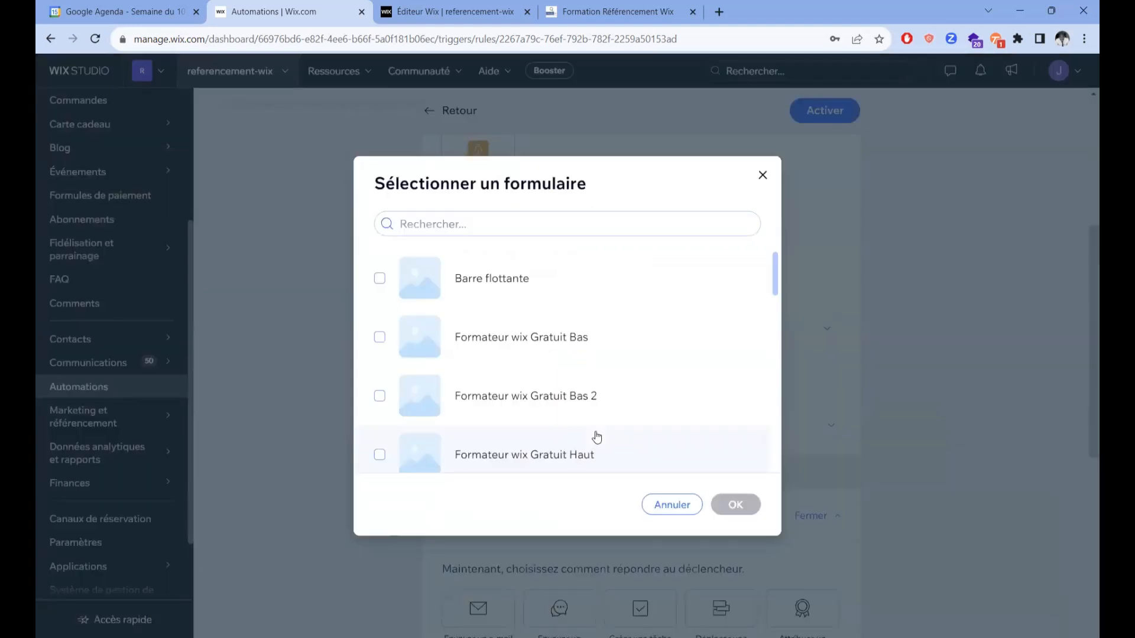
click(496, 224)
text(test)
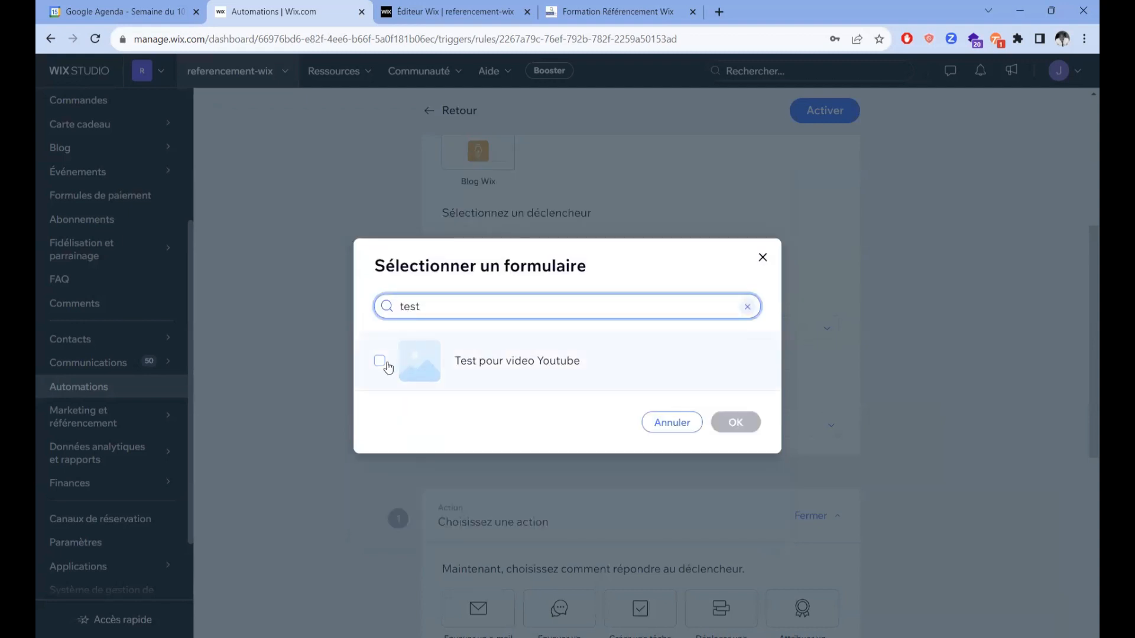
click(379, 361)
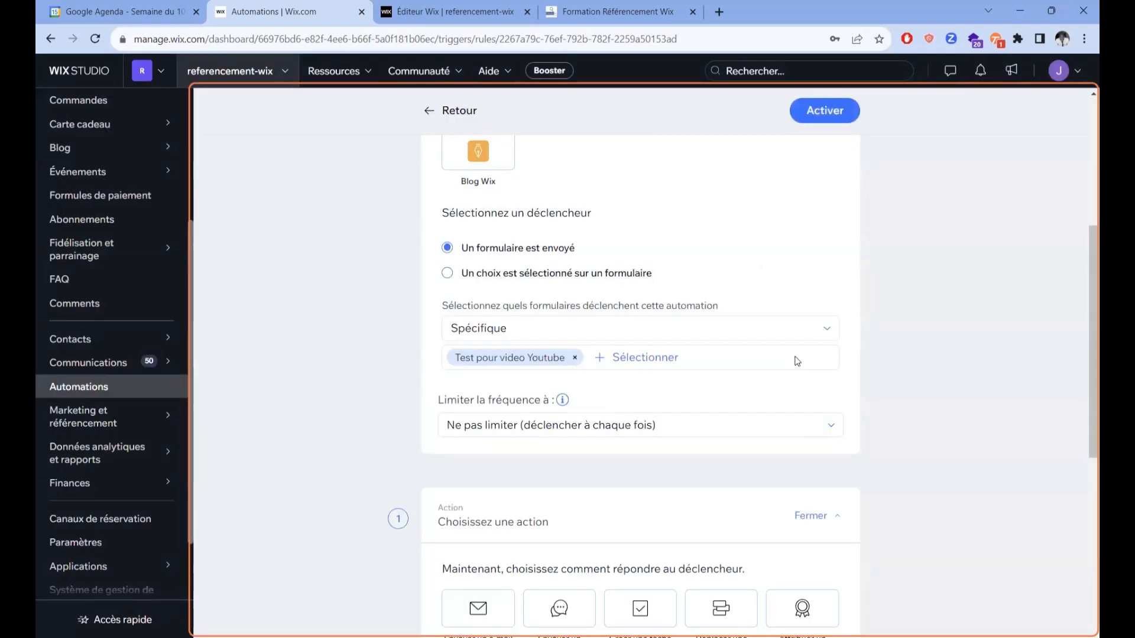
Step: Set the automation's action to "Envoyer un e-mail" and open its e-mail template for editing
scroll(964, 368, down, 1)
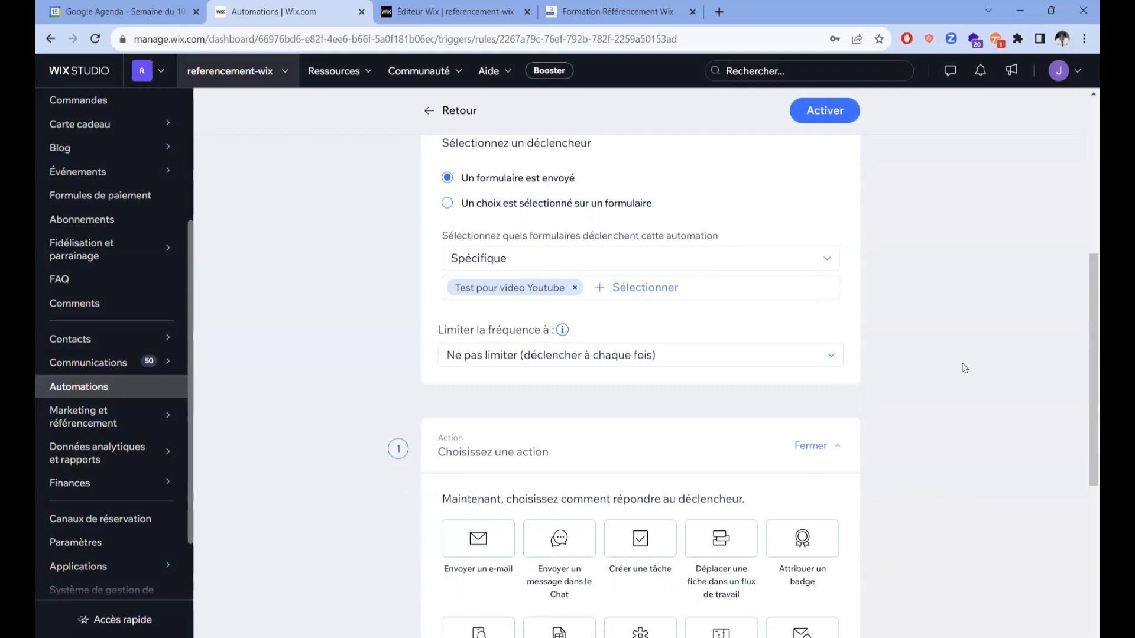
scroll(844, 342, down, 3)
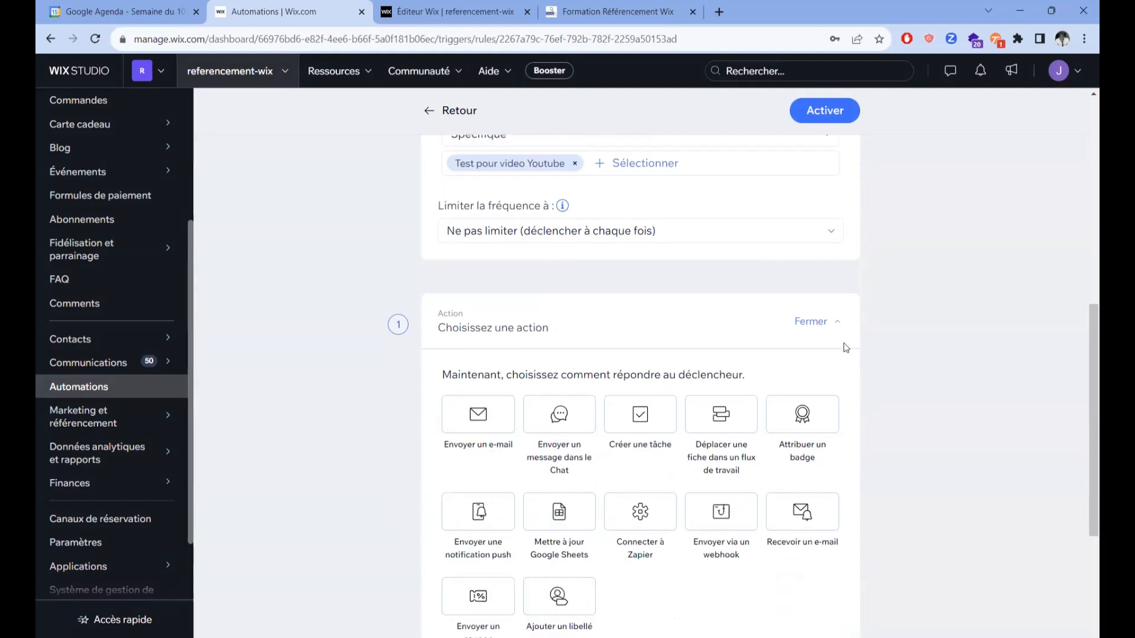
click(497, 408)
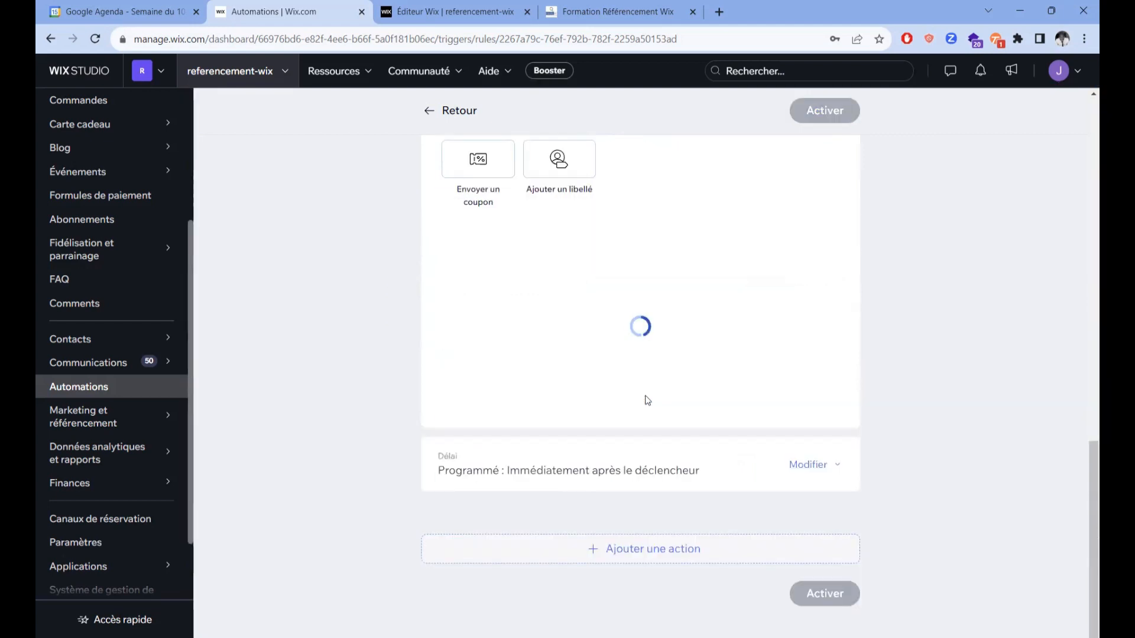
scroll(674, 361, down, 1)
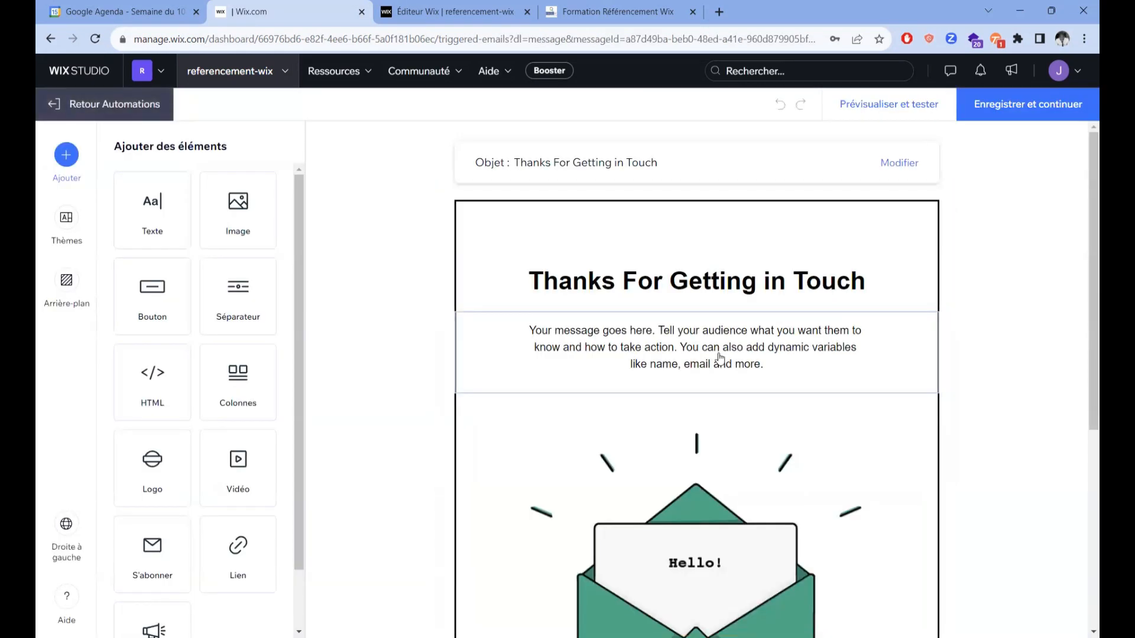
Step: Examine the e-mail's message text, subject settings and available dynamic values, and return to the automation's e-mail action settings
click(659, 357)
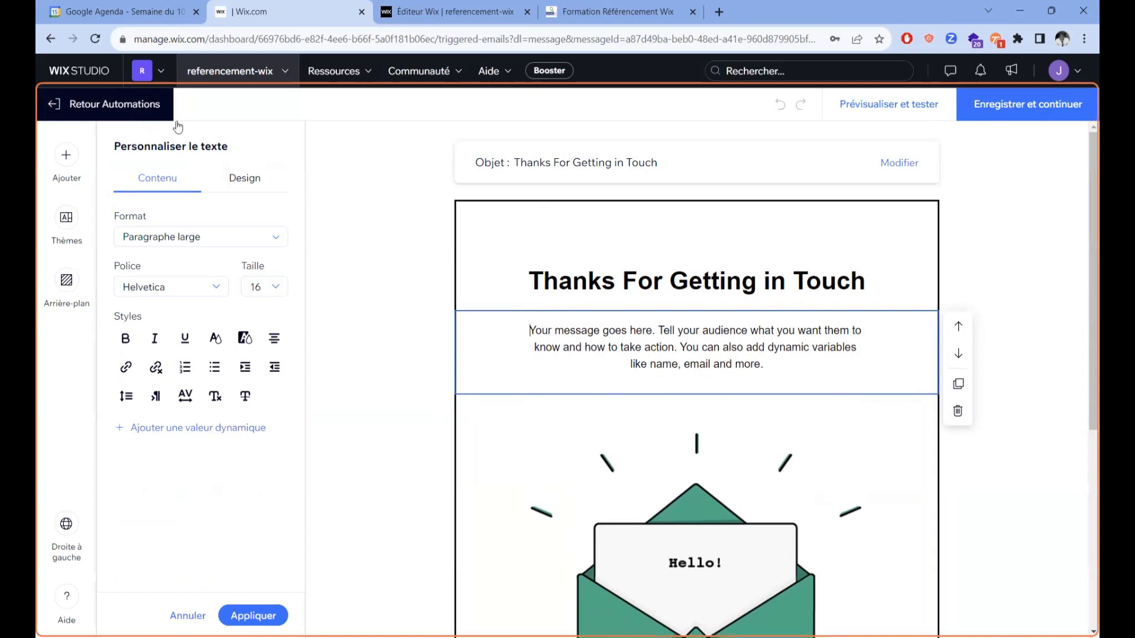
click(906, 161)
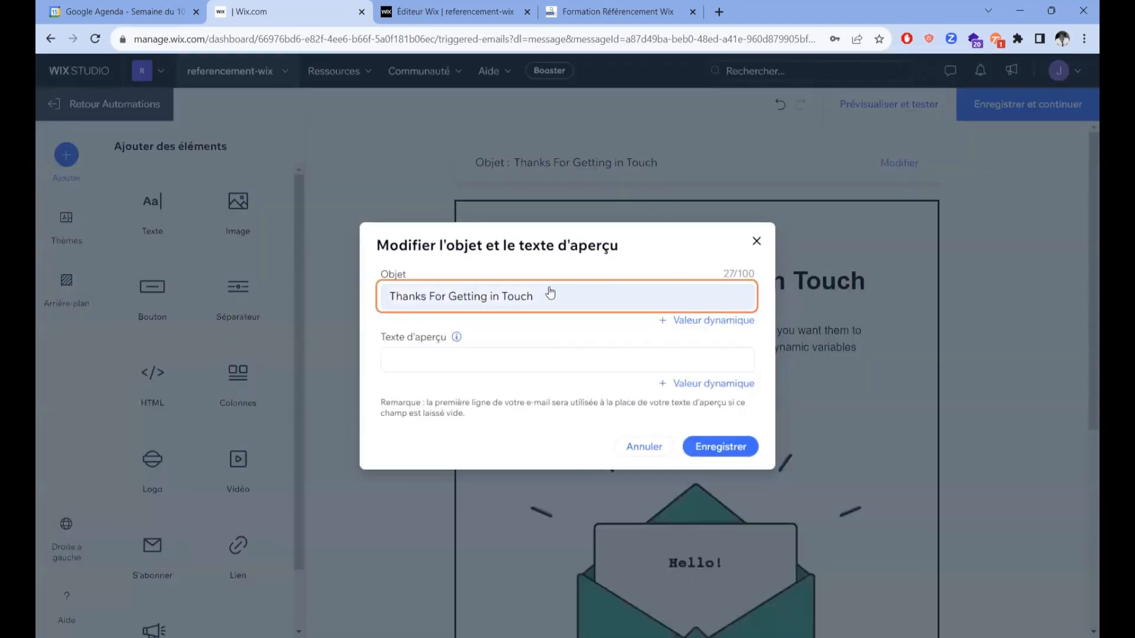
click(705, 324)
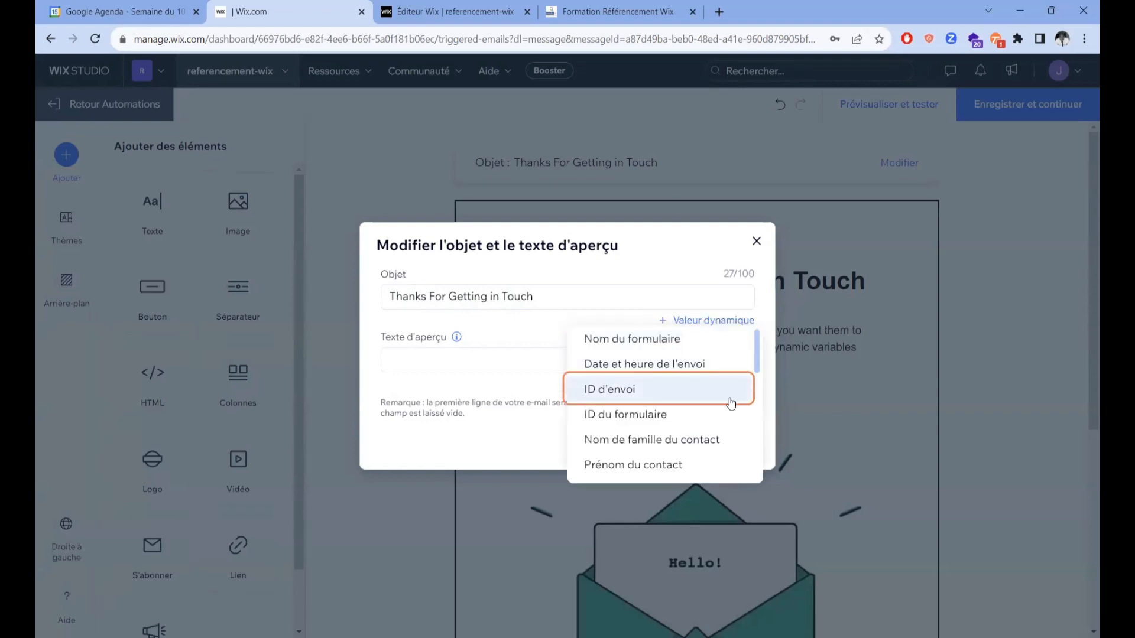
scroll(729, 404, down, 1)
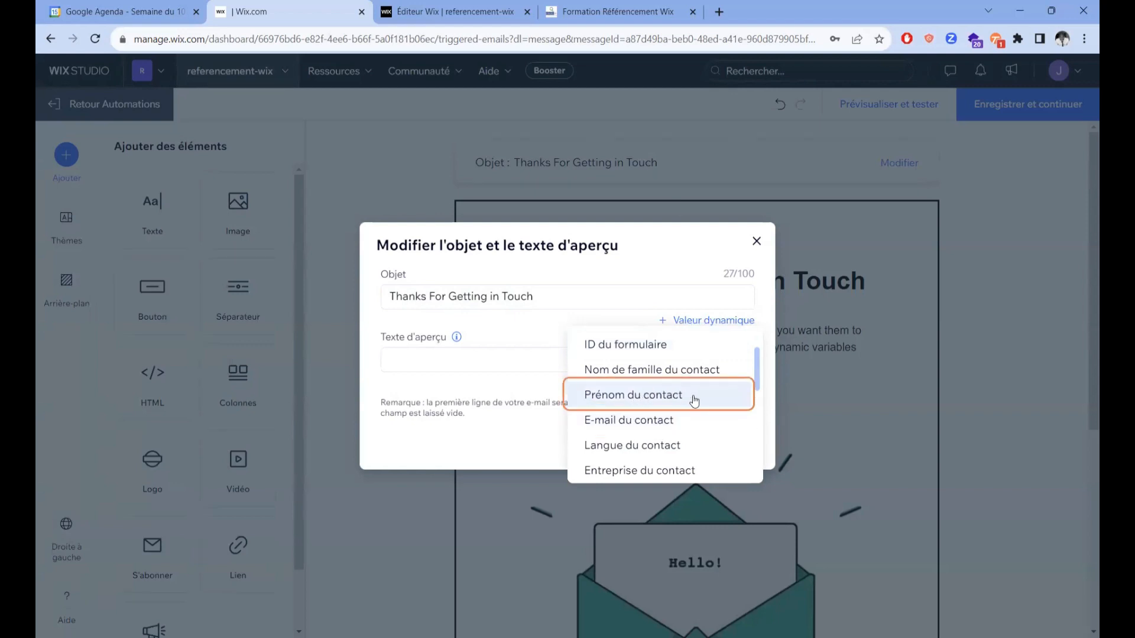
scroll(650, 460, down, 5)
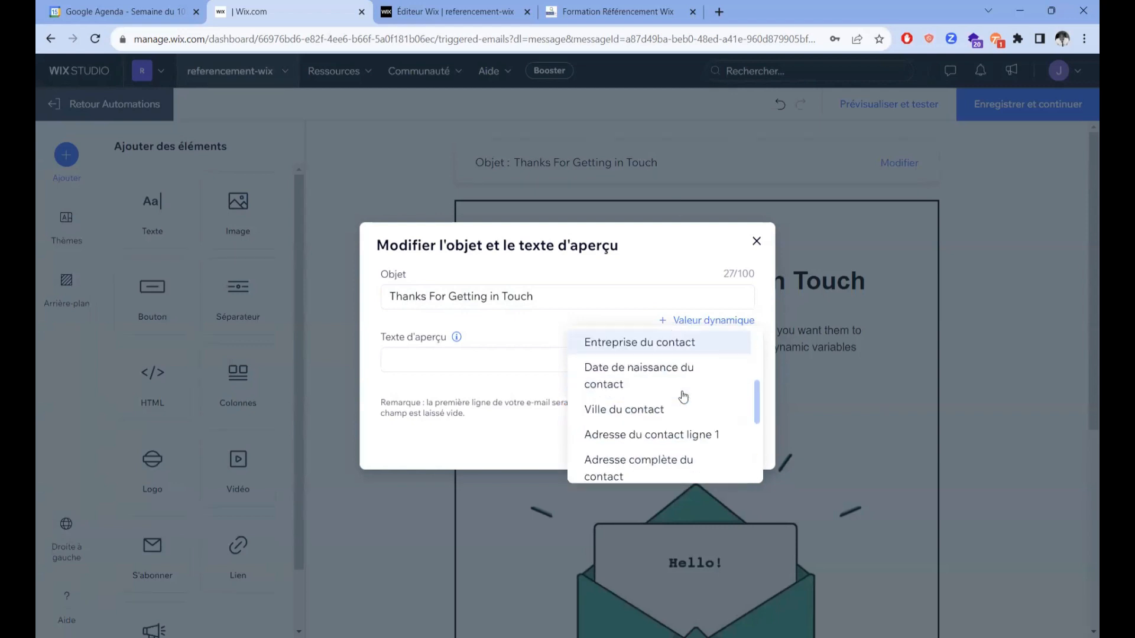
scroll(704, 363, up, 5)
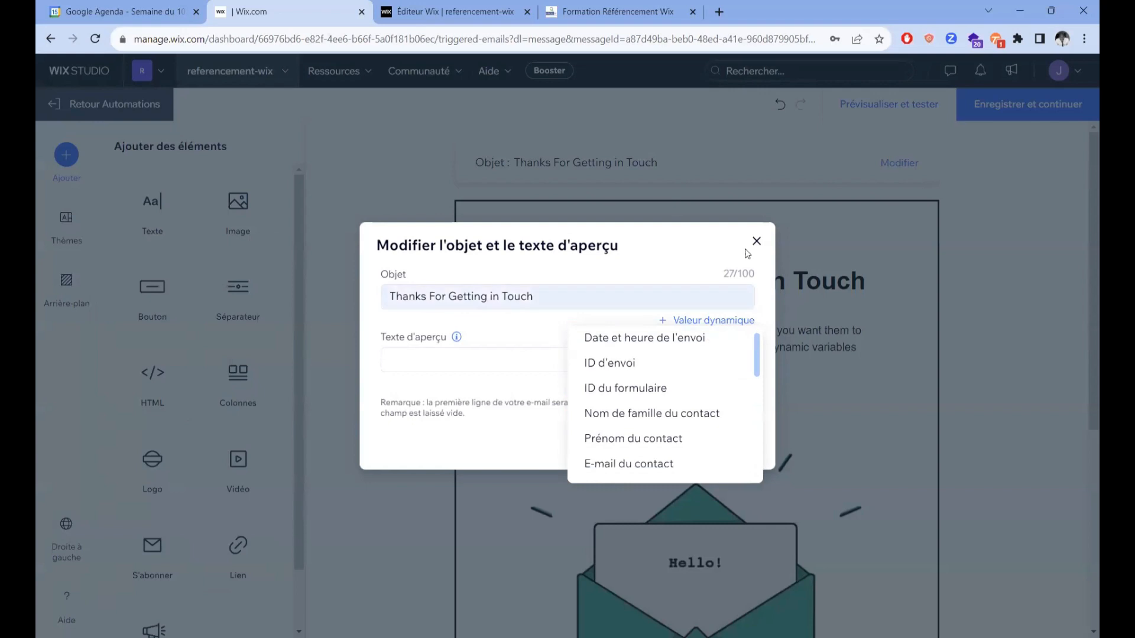
click(716, 318)
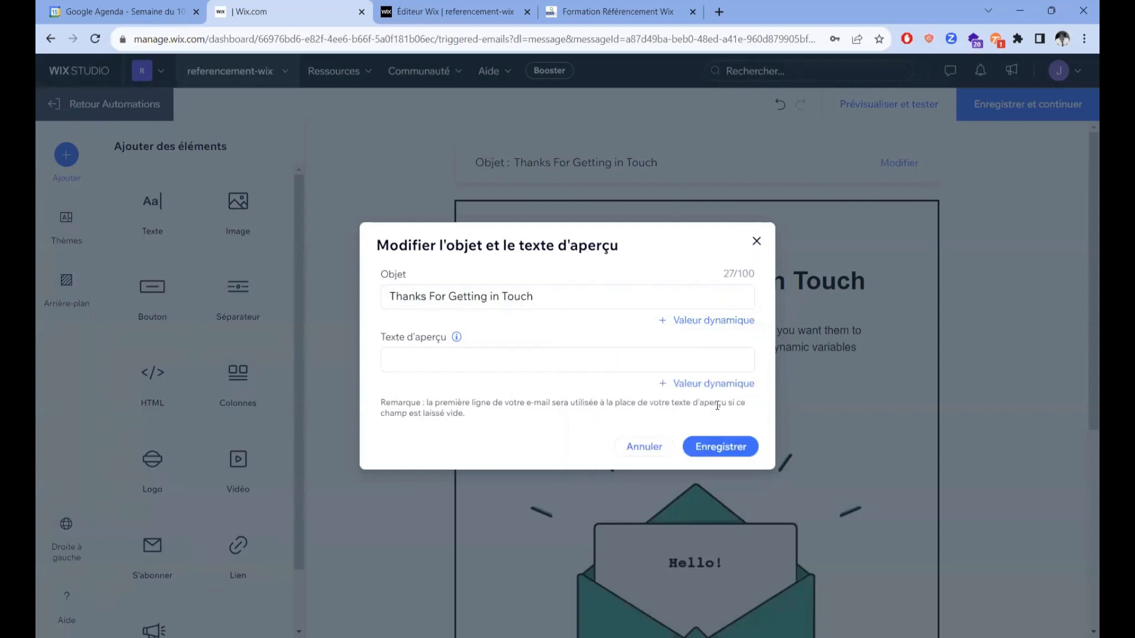
click(751, 239)
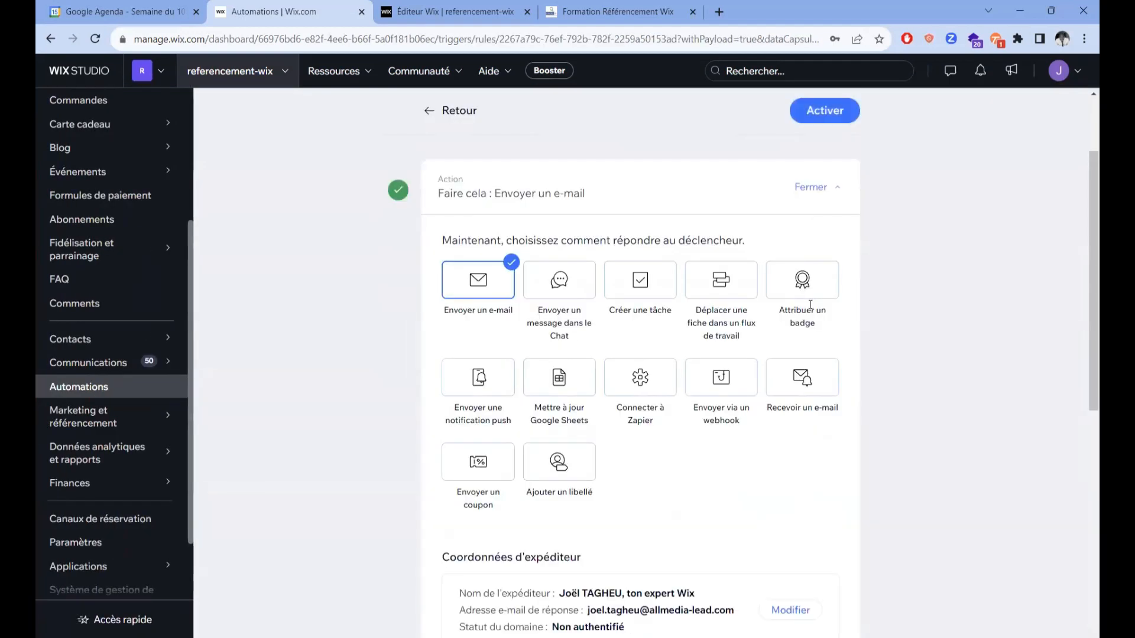
scroll(797, 305, down, 8)
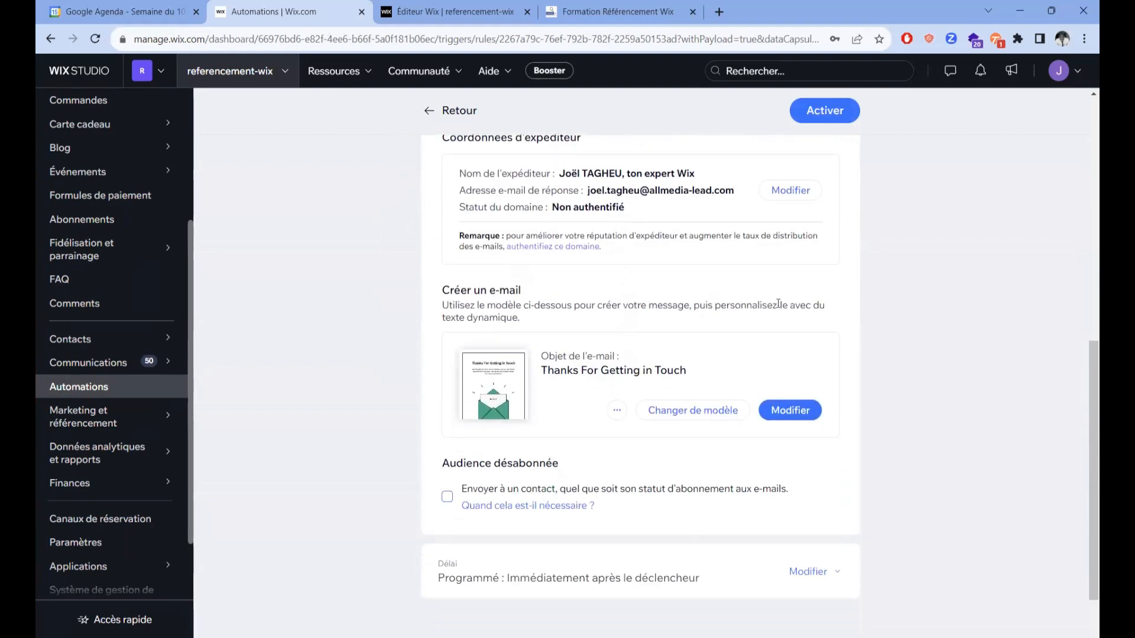
Step: Add a second action to the automation and set it to "Envoyer un e-mail"
click(773, 303)
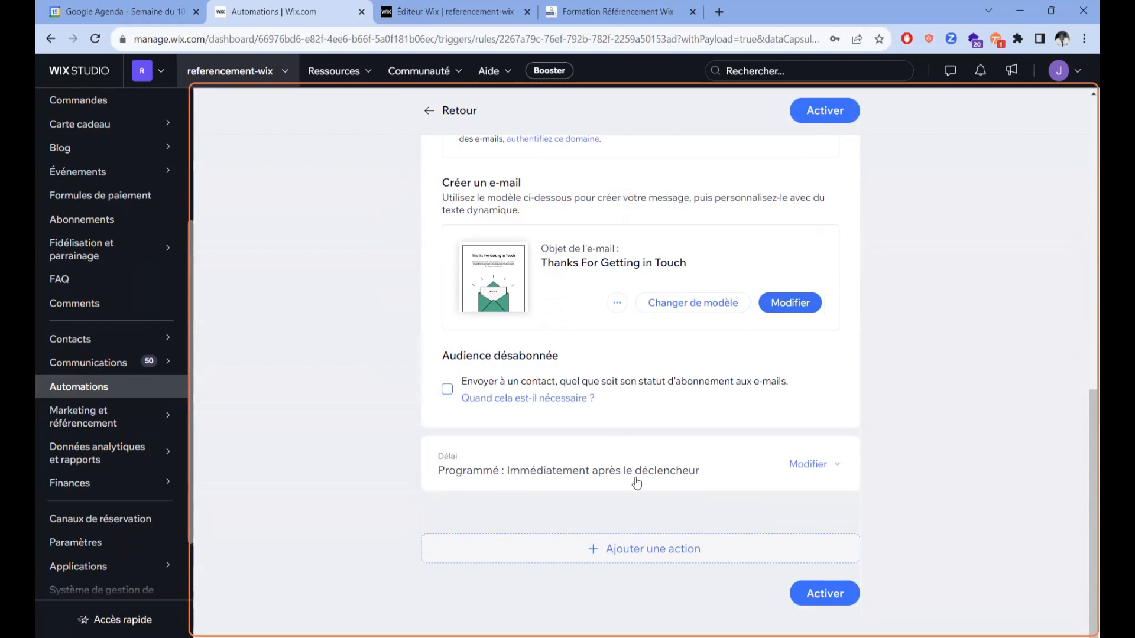
scroll(776, 449, up, 4)
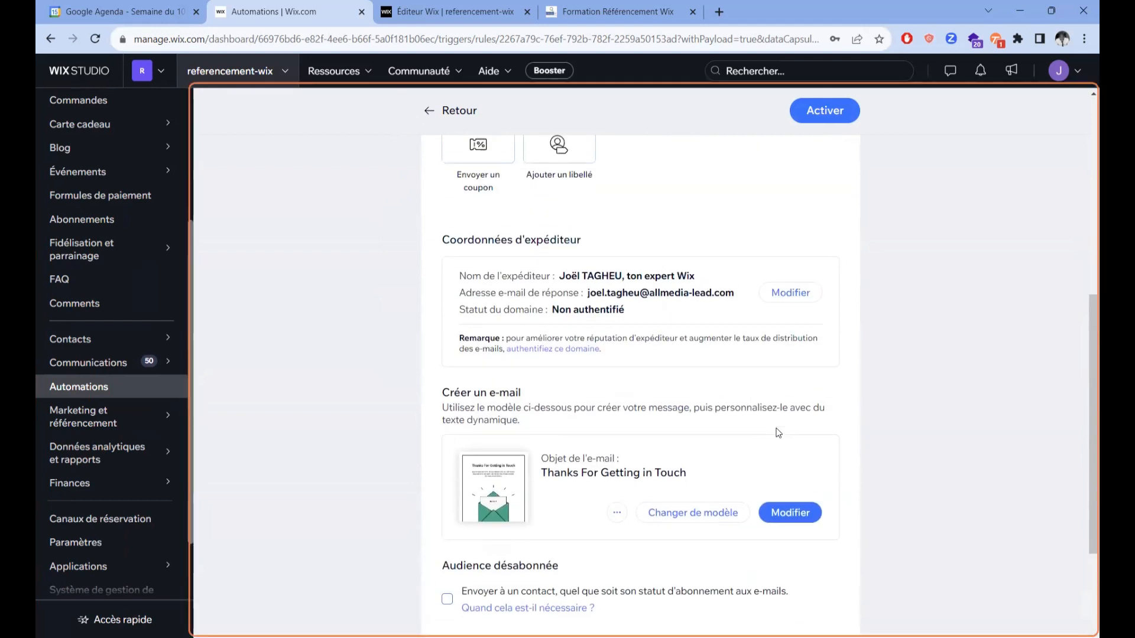
scroll(778, 433, up, 5)
scroll(614, 298, down, 1)
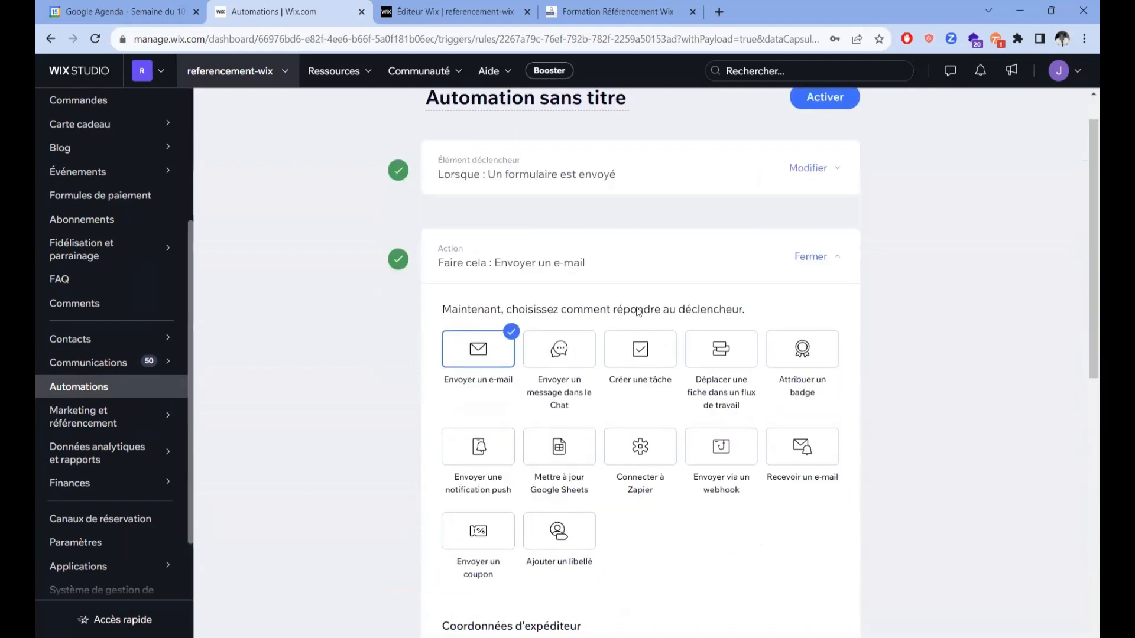
scroll(638, 312, down, 10)
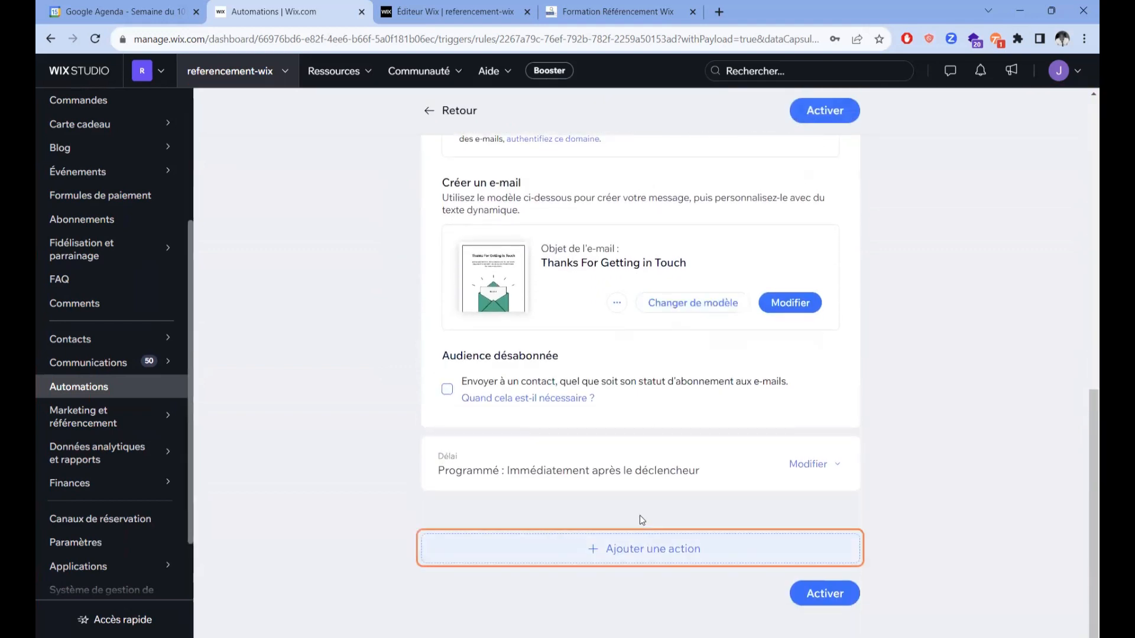
click(645, 547)
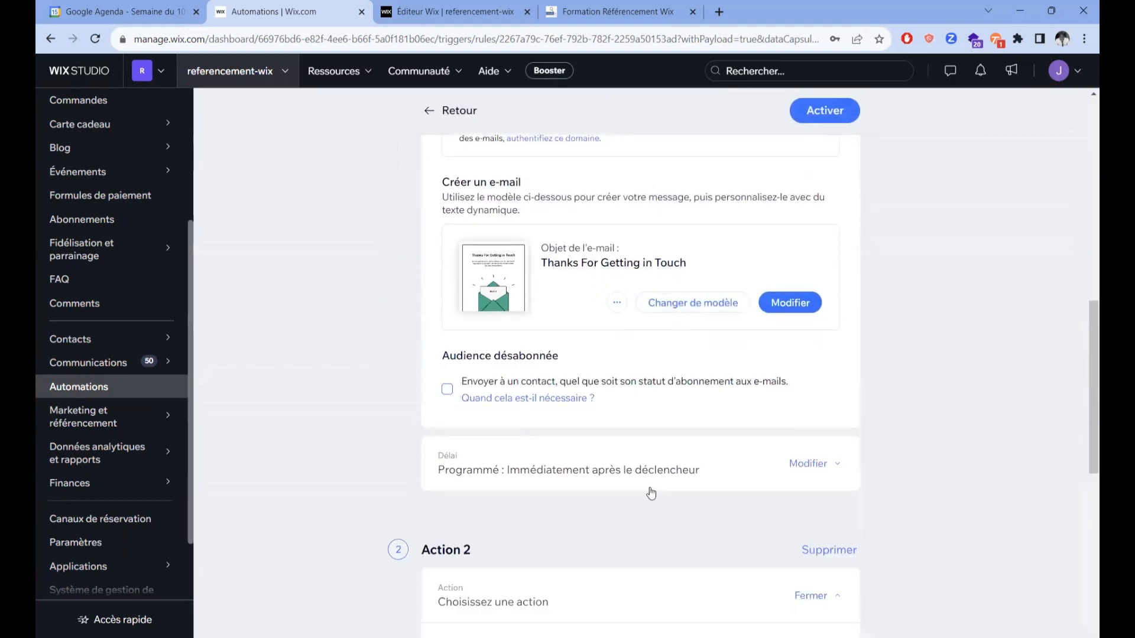
scroll(651, 491, down, 7)
scroll(652, 484, up, 3)
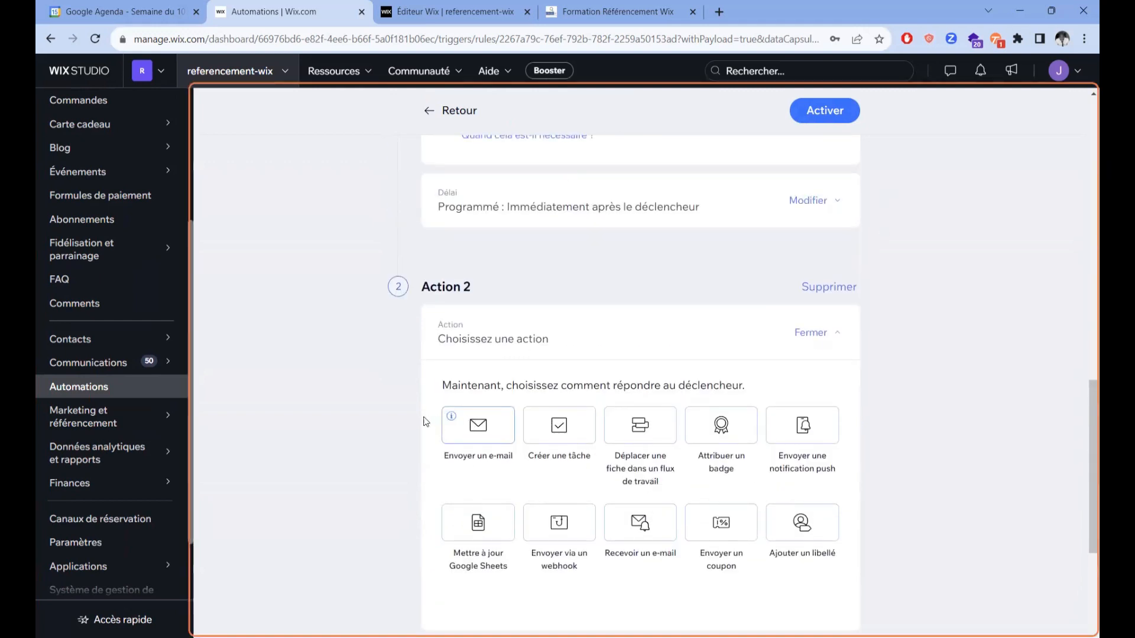
click(473, 438)
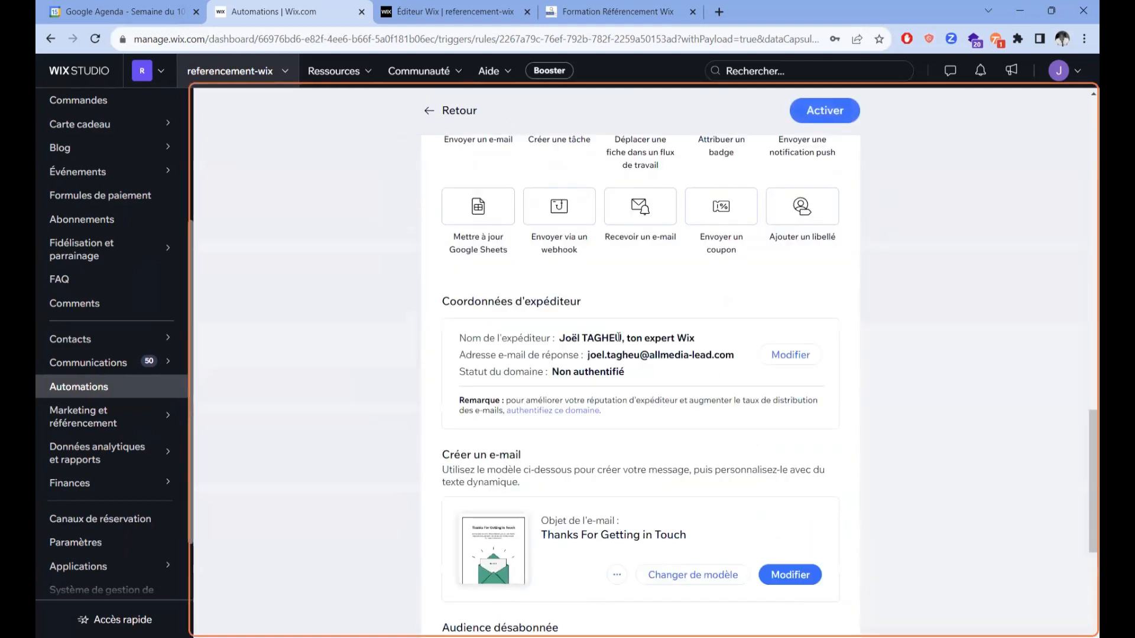
Step: Set the second action's delay to 1 day after the previous action
scroll(619, 337, down, 7)
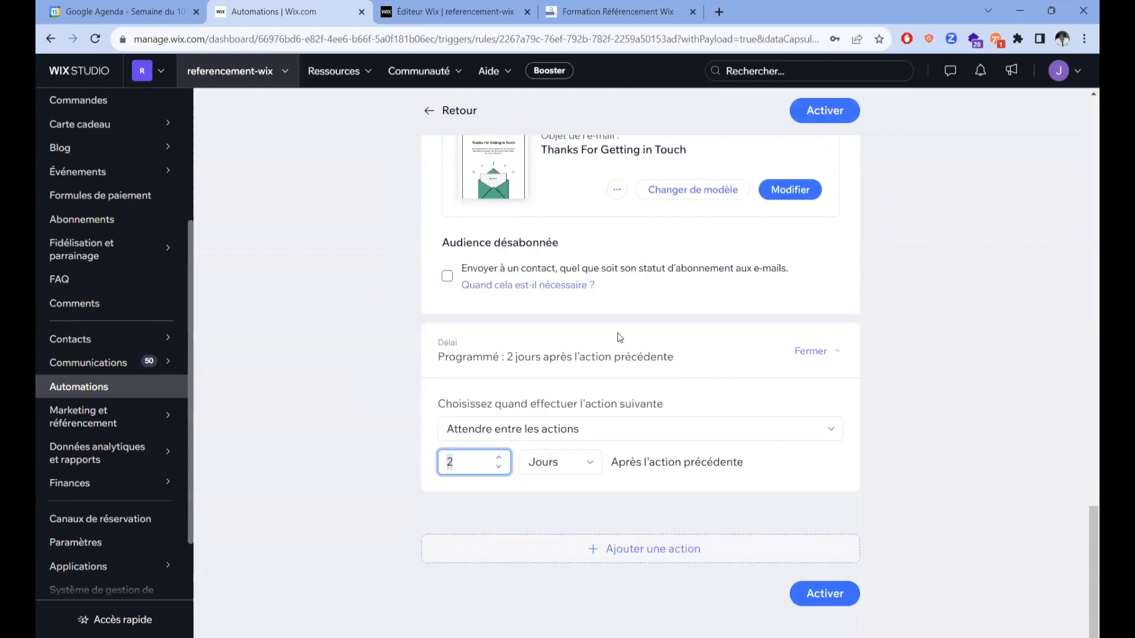
click(498, 467)
scroll(689, 418, up, 10)
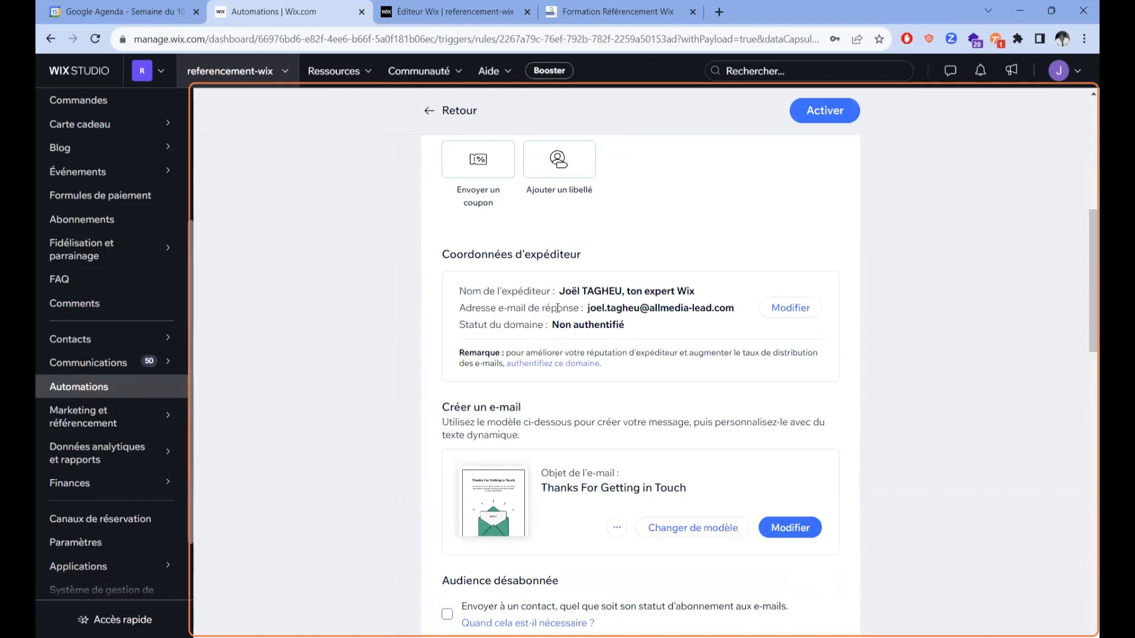
scroll(558, 308, down, 6)
scroll(558, 311, down, 5)
scroll(564, 315, down, 9)
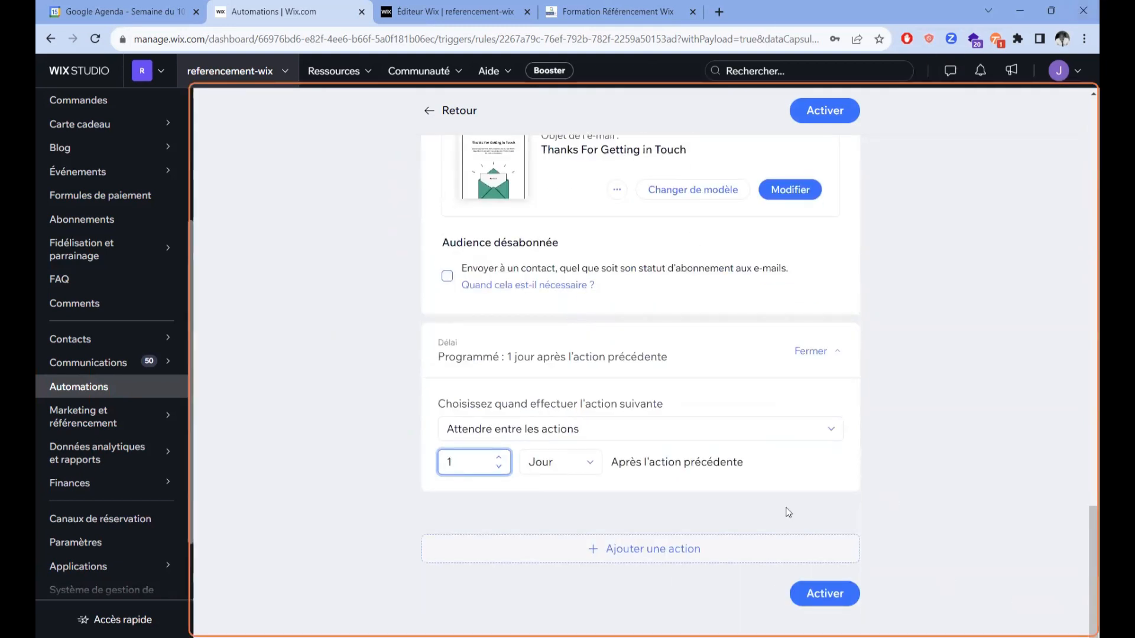
Step: Add a third action to the automation and set its delay to 1 day after the previous action
click(716, 548)
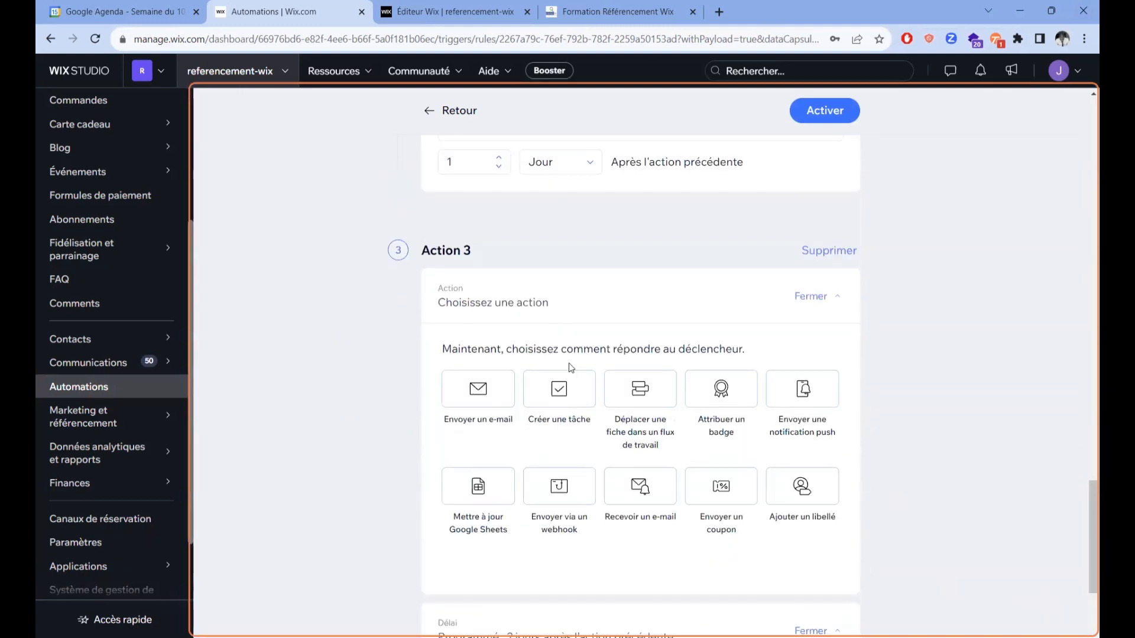
scroll(489, 337, down, 4)
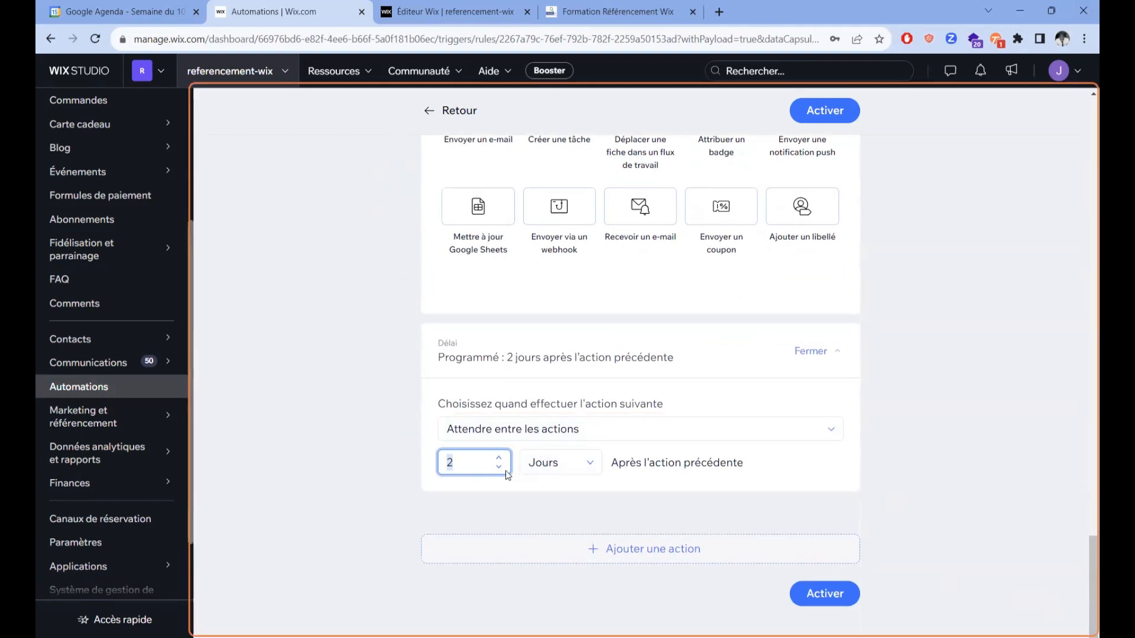
scroll(641, 488, up, 10)
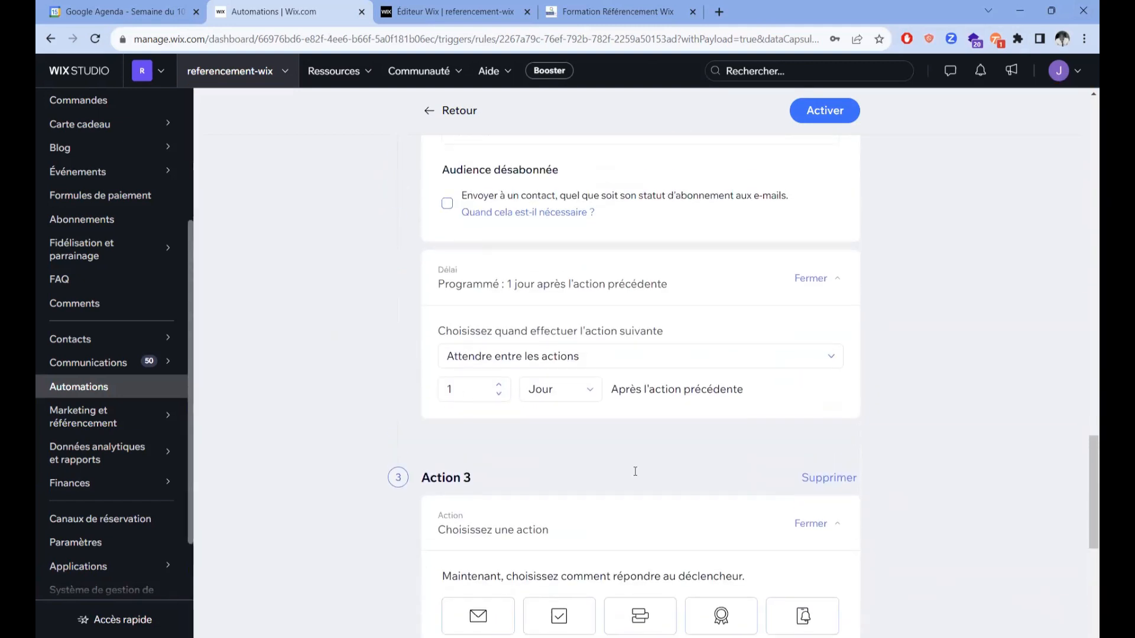
scroll(512, 435, down, 10)
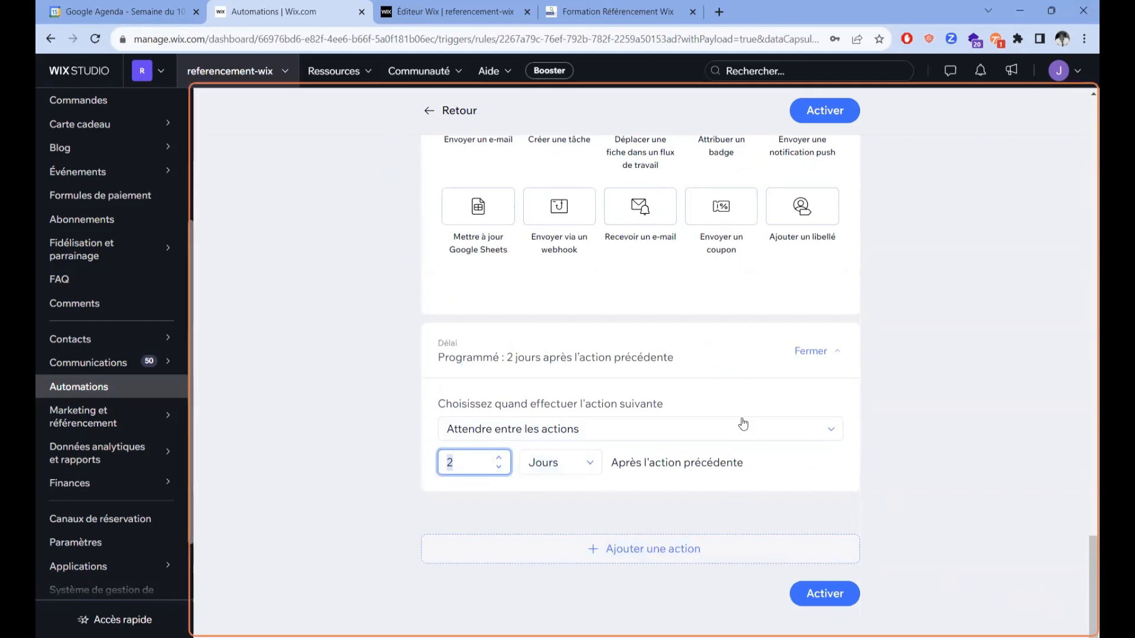
scroll(609, 455, up, 10)
scroll(598, 450, down, 9)
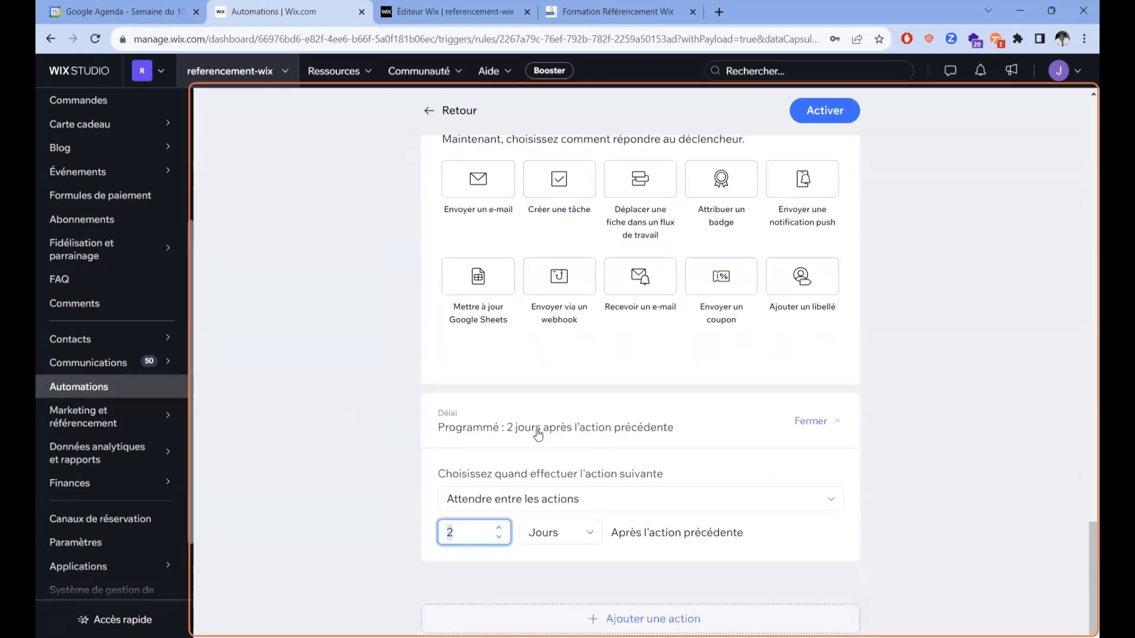
scroll(532, 496, up, 3)
scroll(533, 490, down, 3)
click(501, 540)
click(498, 537)
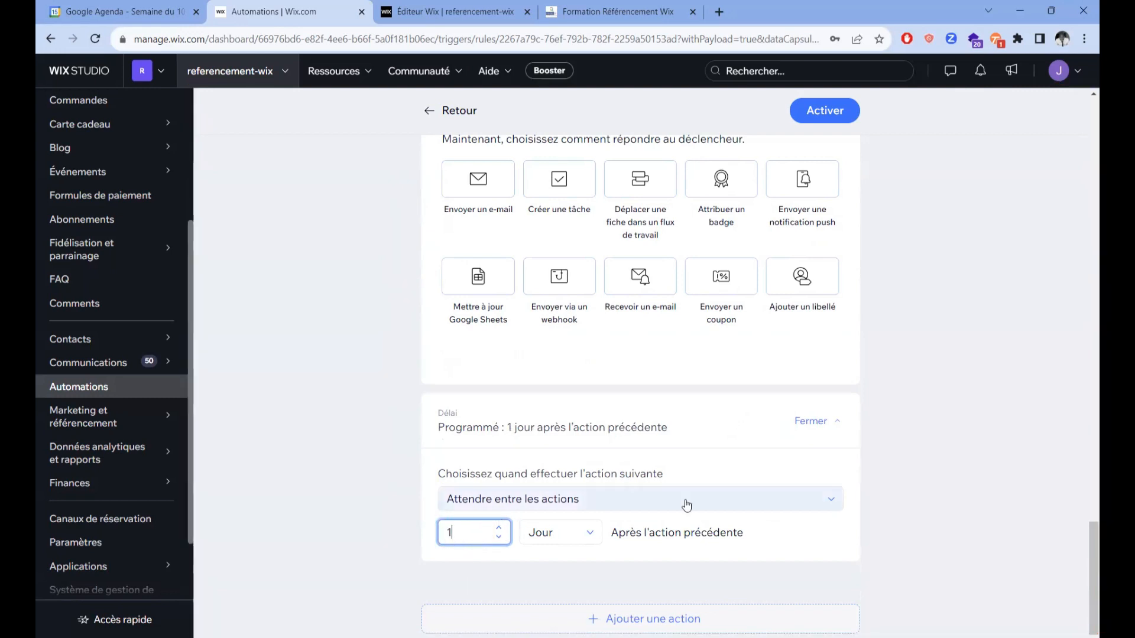
Step: Check the third action's delay options and choose "Envoyer un e-mail" as its action type
scroll(685, 499, up, 2)
scroll(689, 501, up, 7)
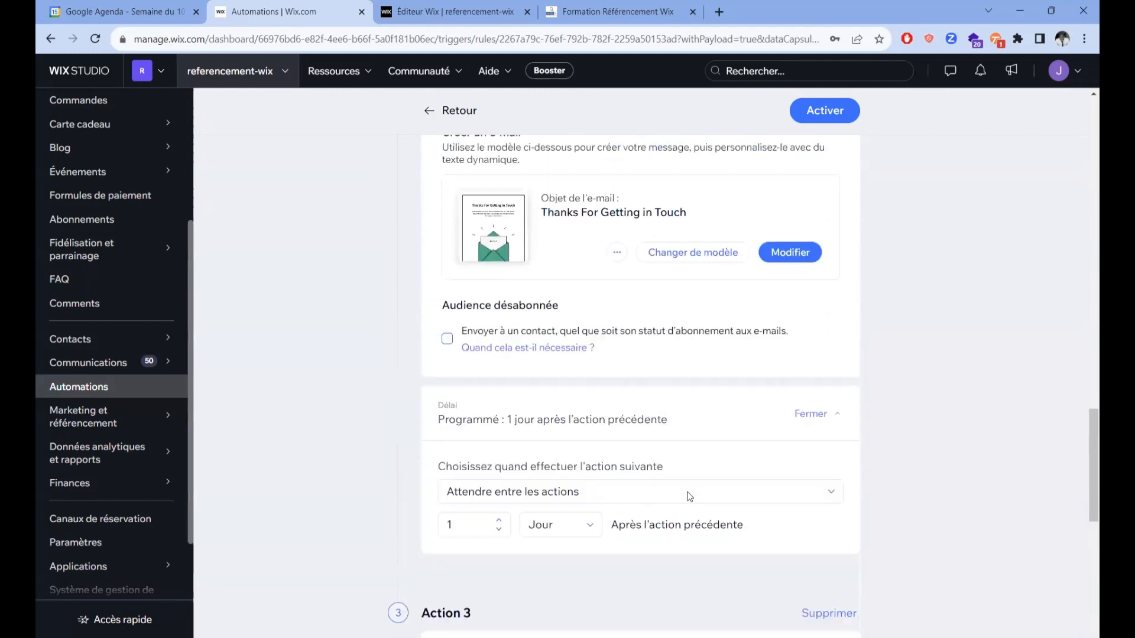
scroll(556, 355, down, 6)
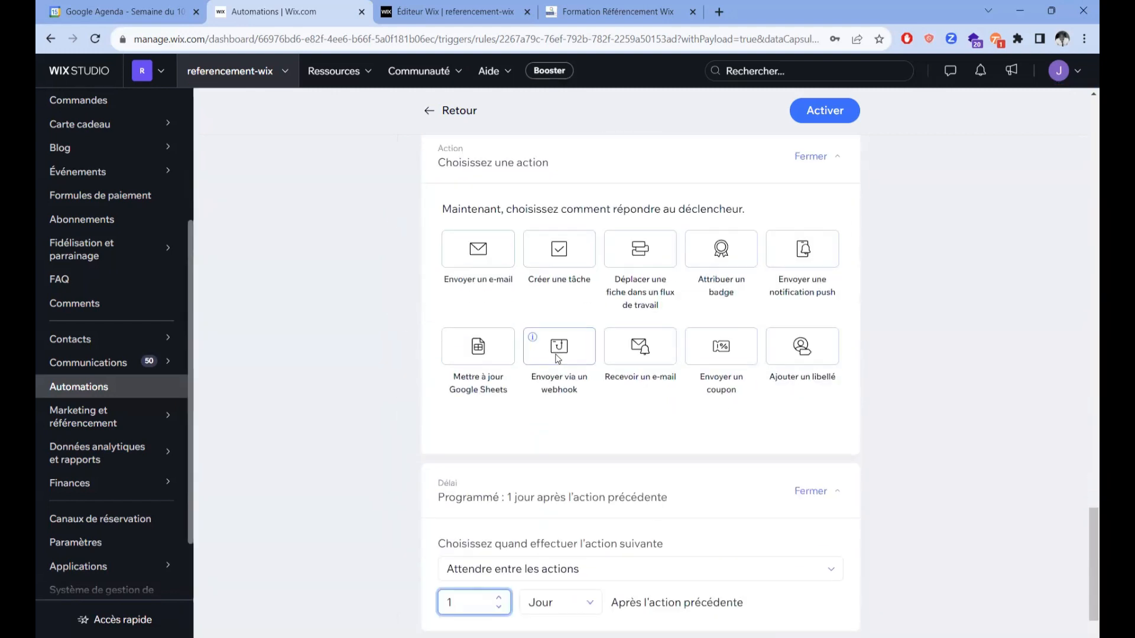
scroll(650, 499, down, 2)
scroll(644, 493, down, 1)
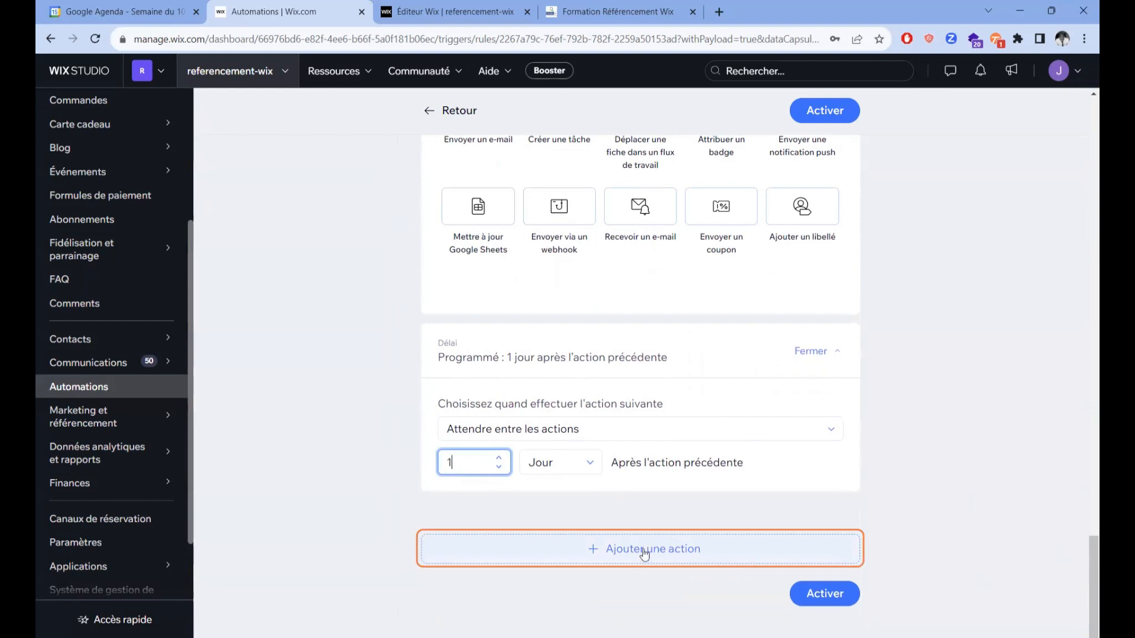
scroll(680, 543, up, 1)
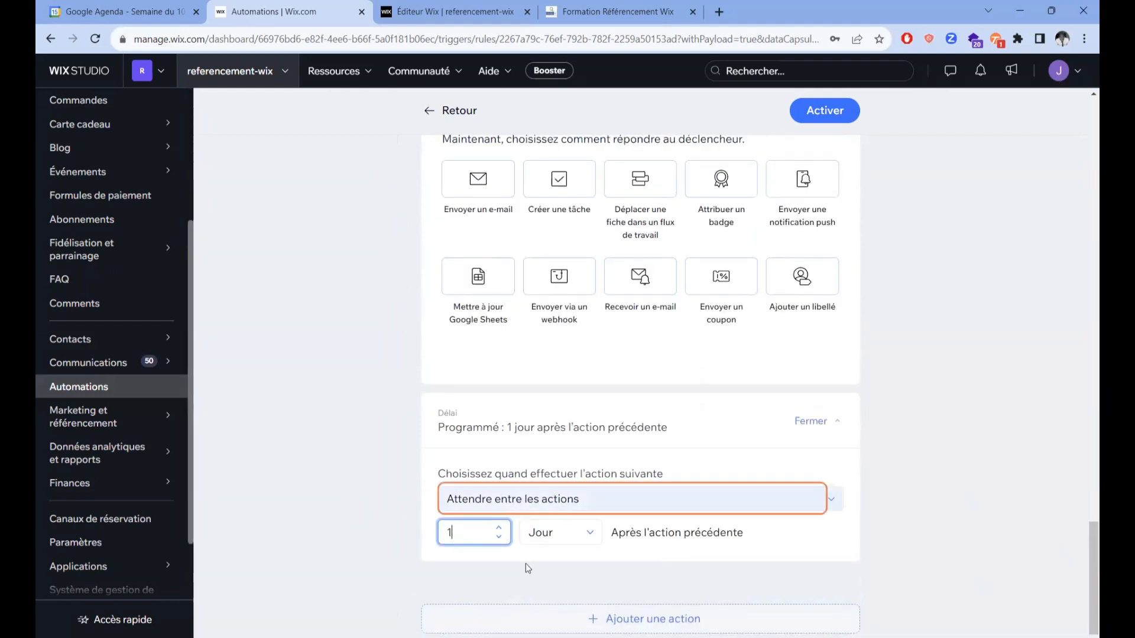
click(834, 503)
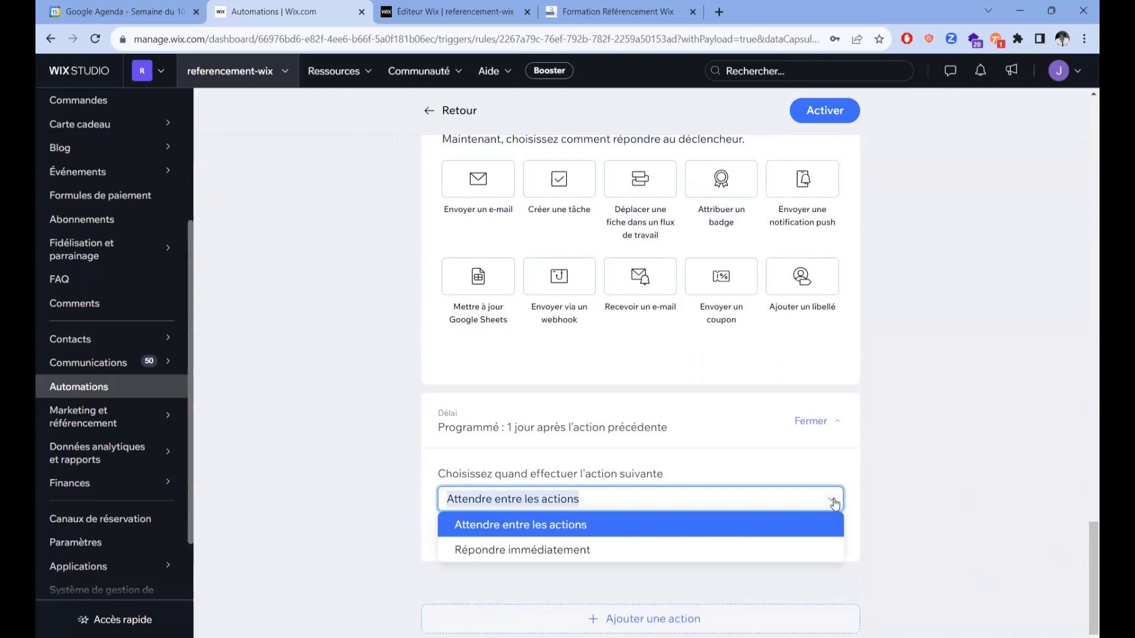
click(312, 459)
scroll(312, 458, down, 6)
scroll(312, 456, up, 2)
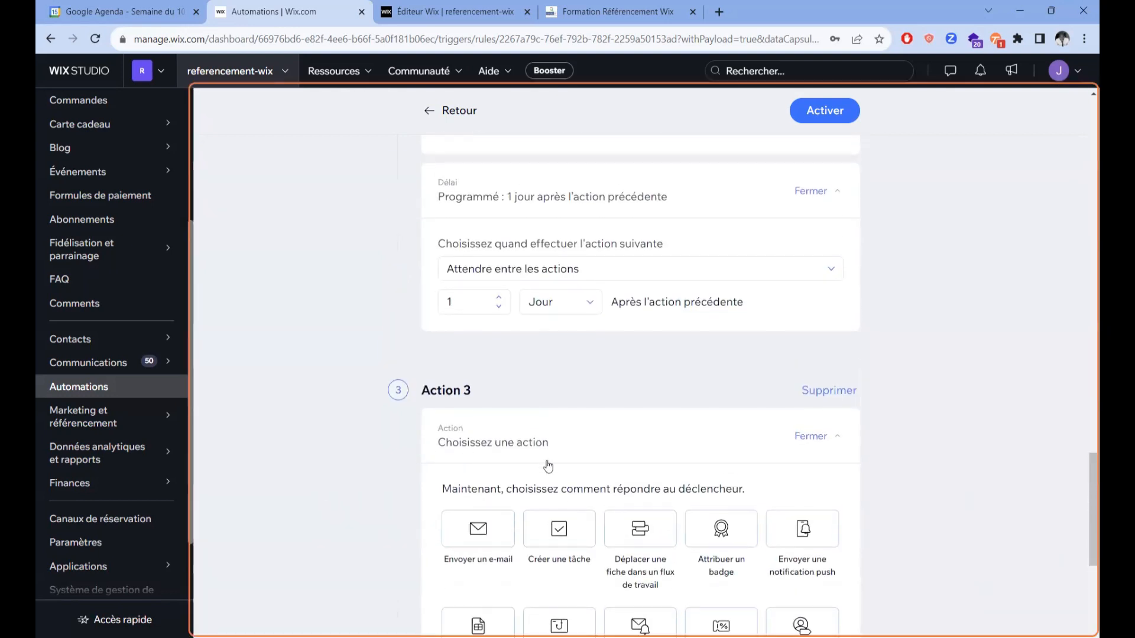
click(489, 530)
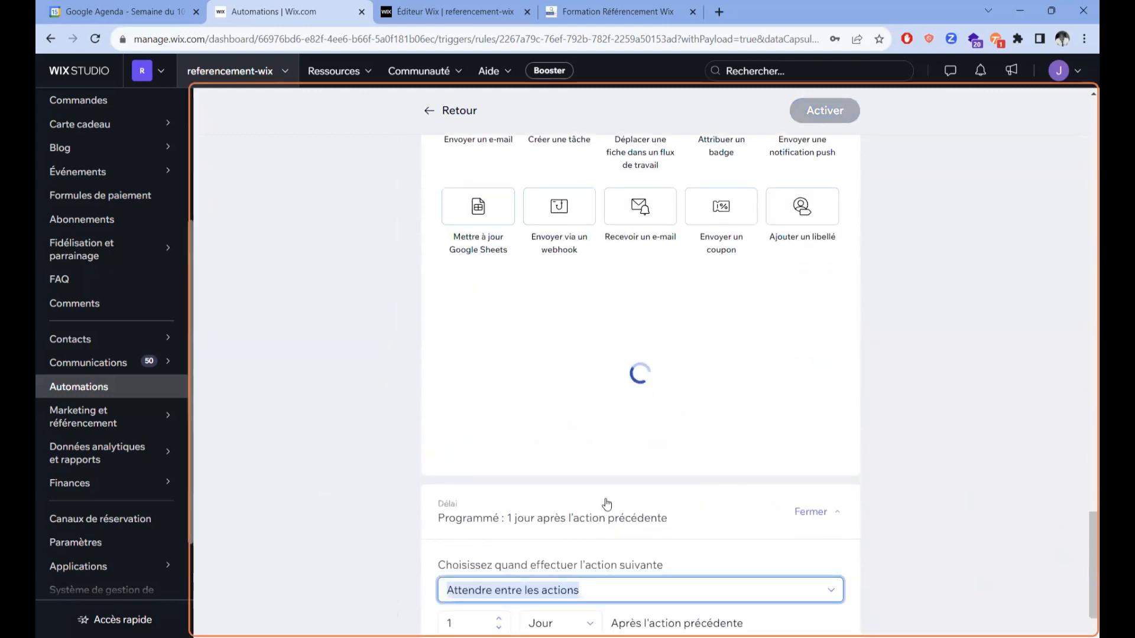
Step: Review the automation's e-mail actions, activate it and save it under the name "Test video Yout"
scroll(611, 385, up, 7)
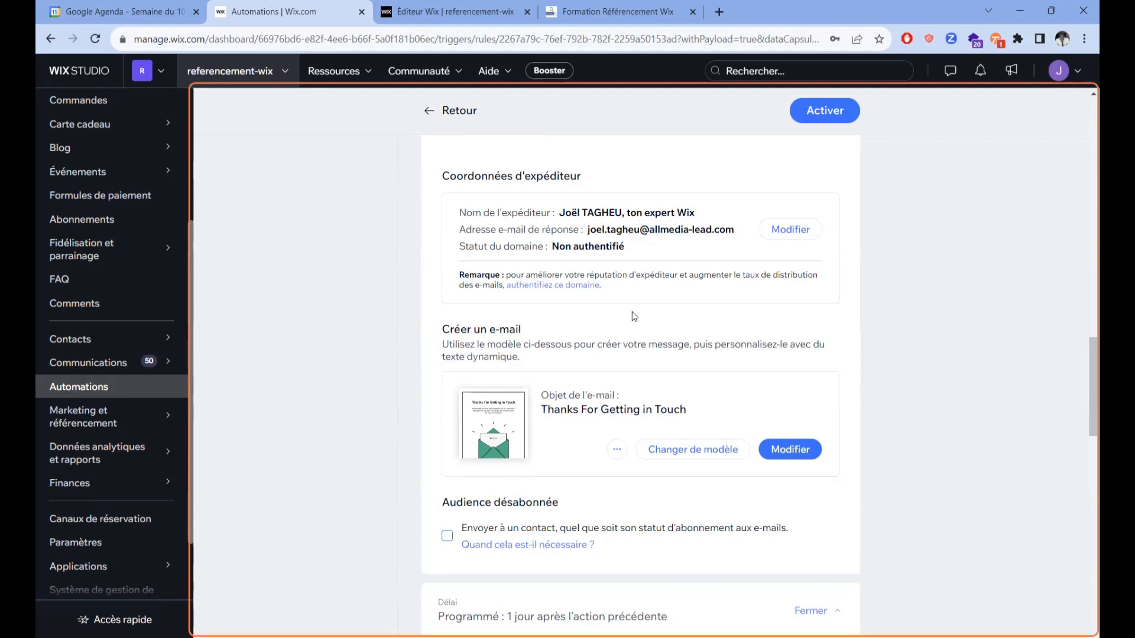
scroll(633, 317, down, 12)
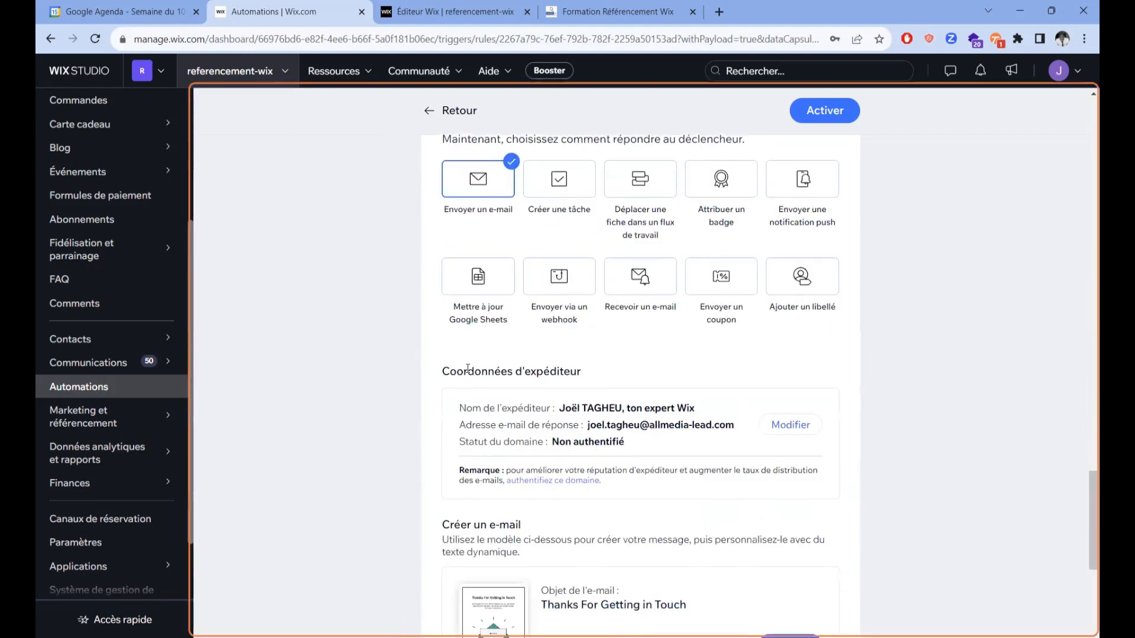
scroll(467, 368, down, 7)
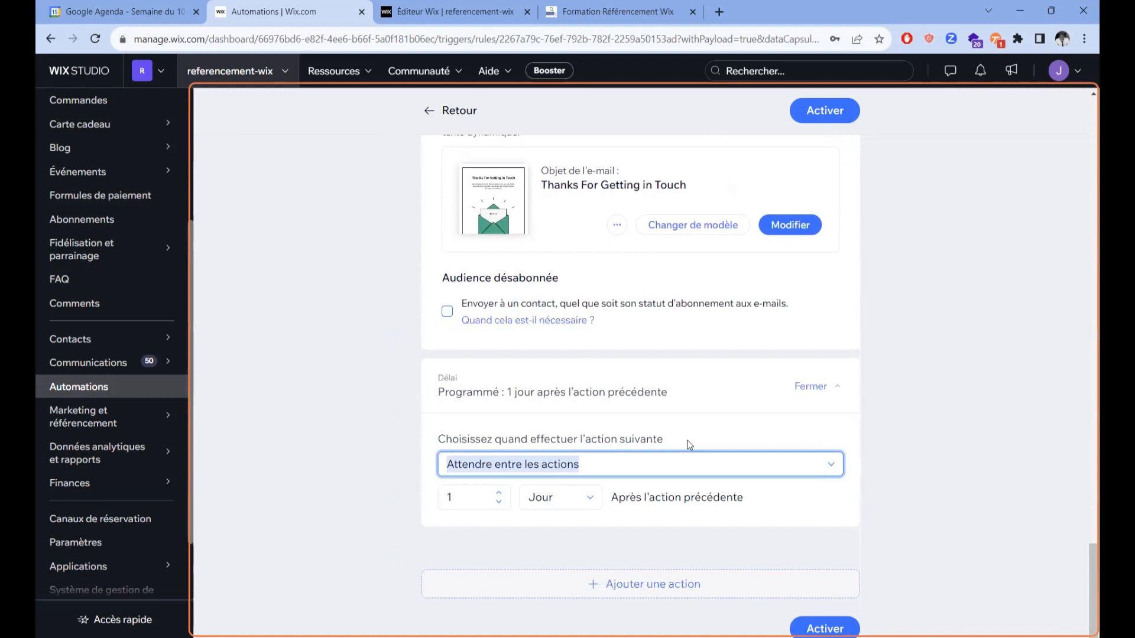
scroll(825, 309, up, 5)
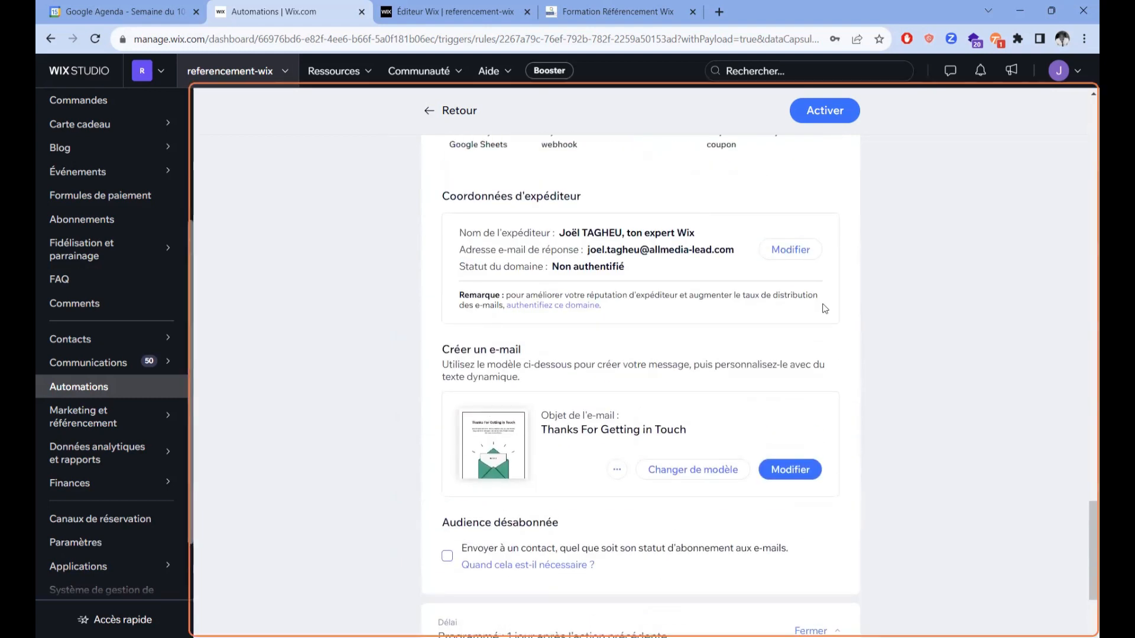
scroll(770, 434, down, 3)
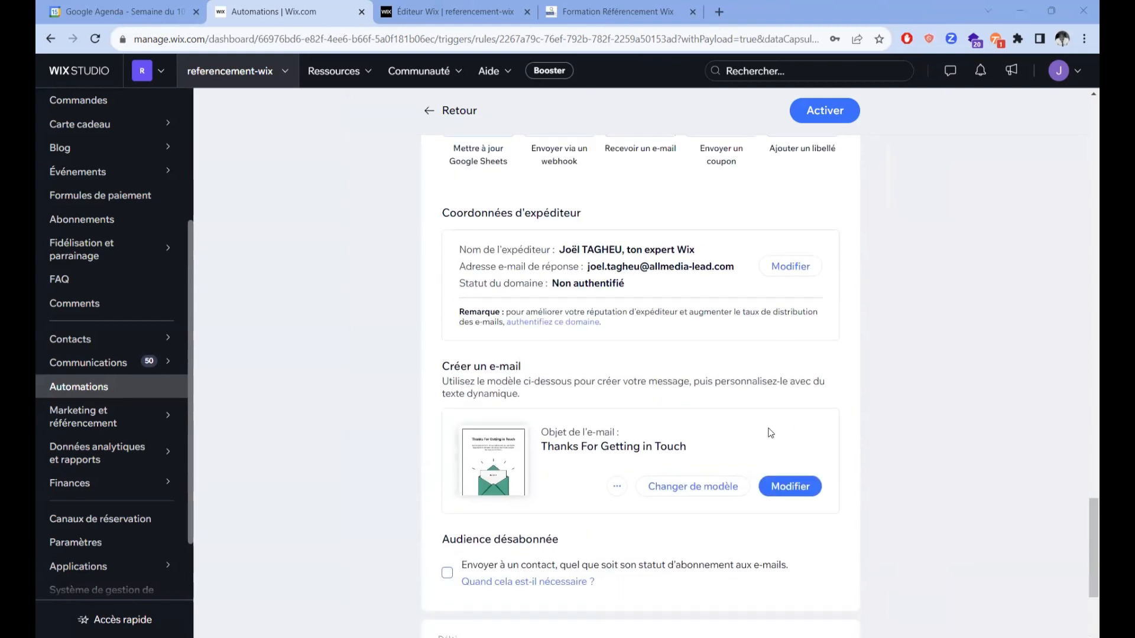
scroll(856, 123, up, 5)
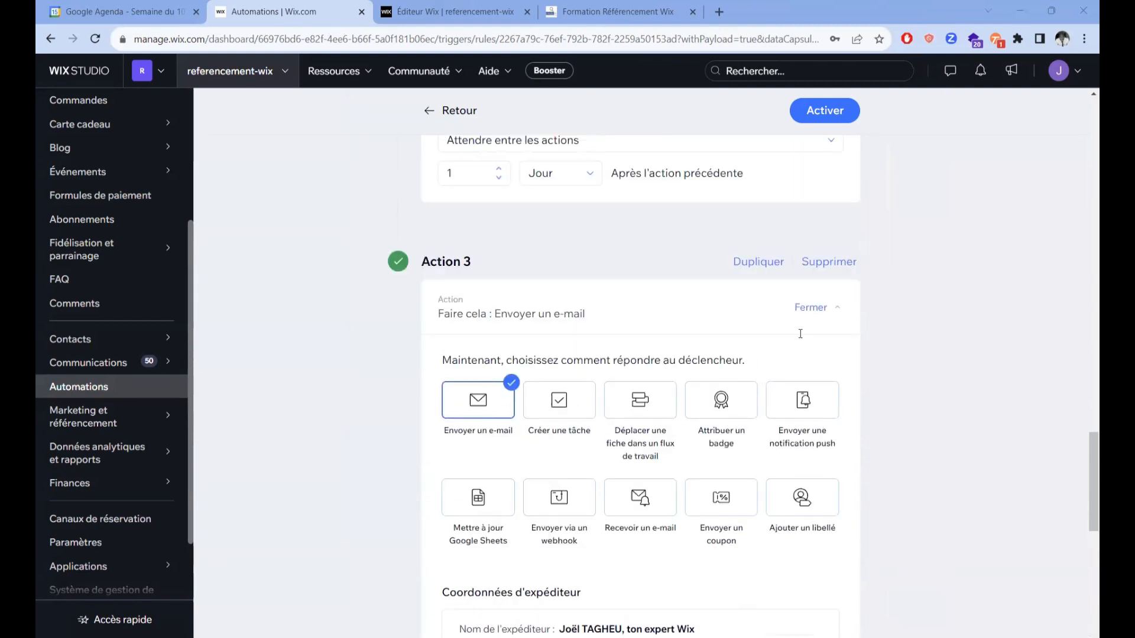
click(840, 117)
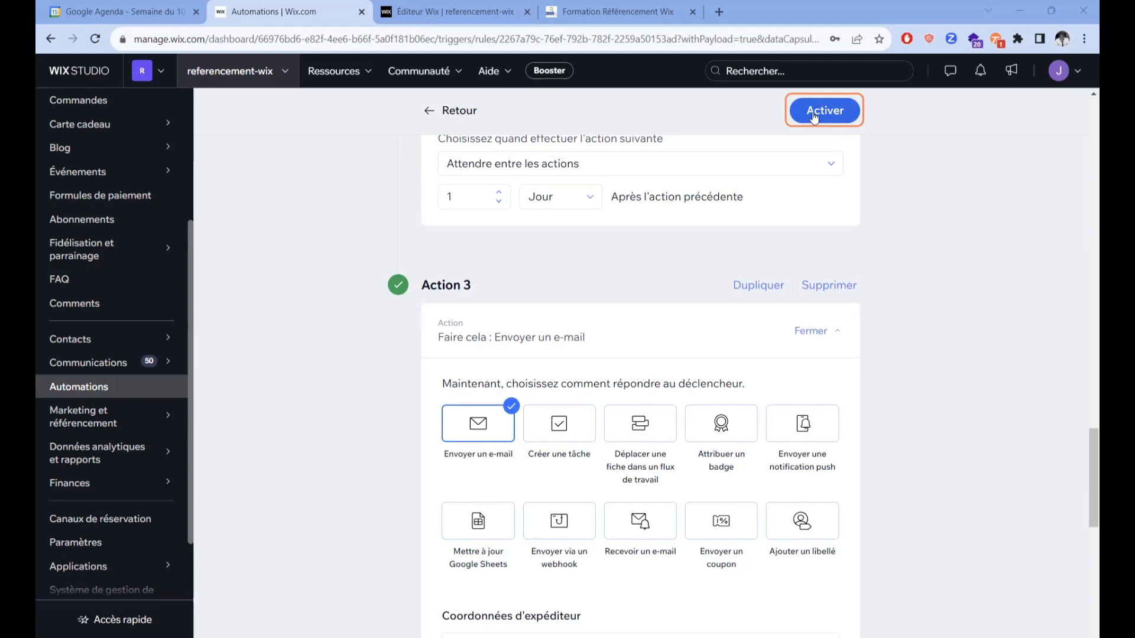
click(813, 118)
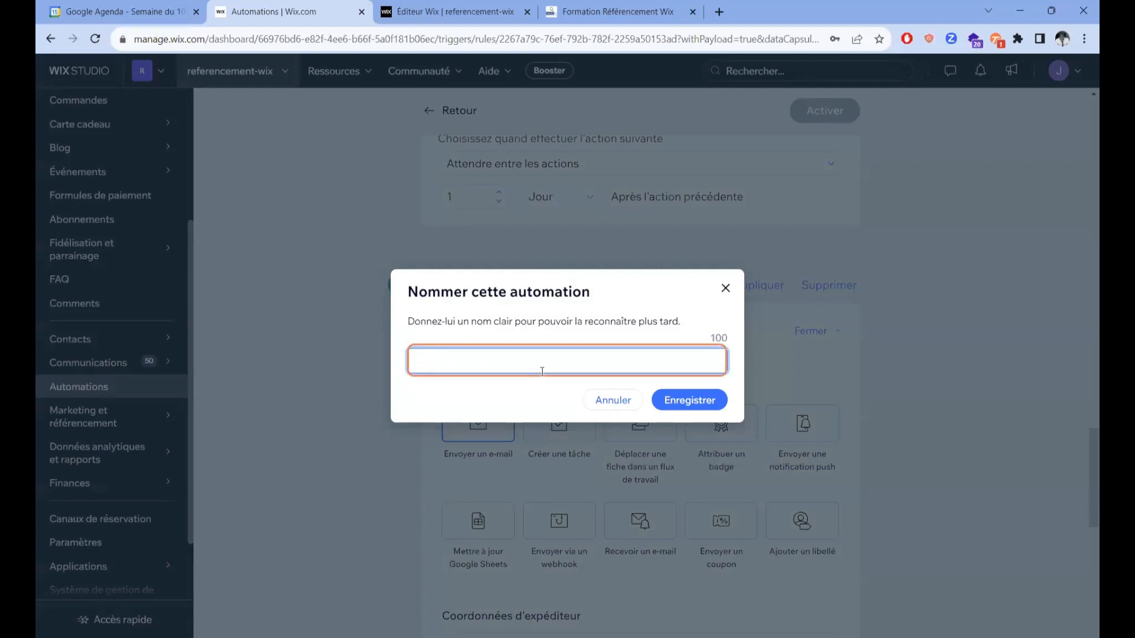
text(Test vi)
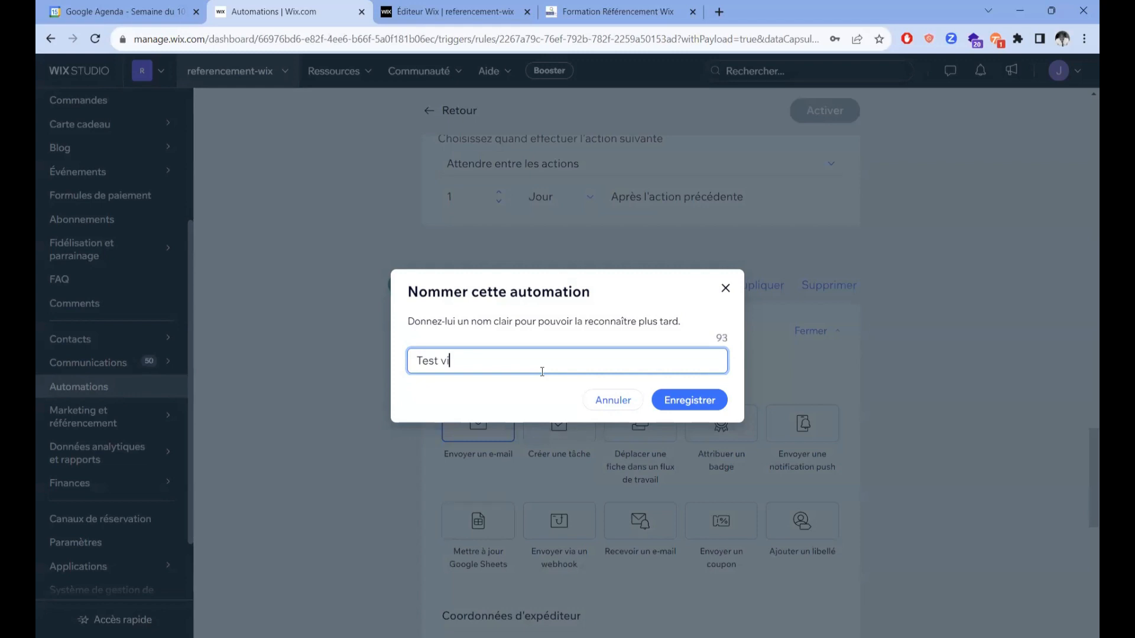
text(deo Yout)
click(688, 400)
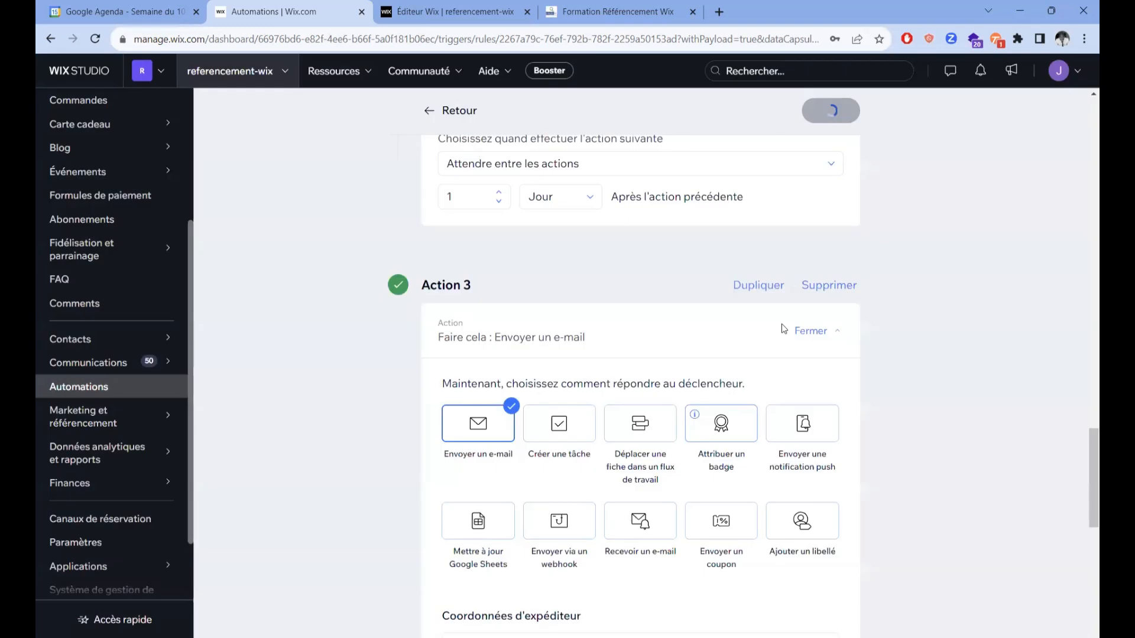